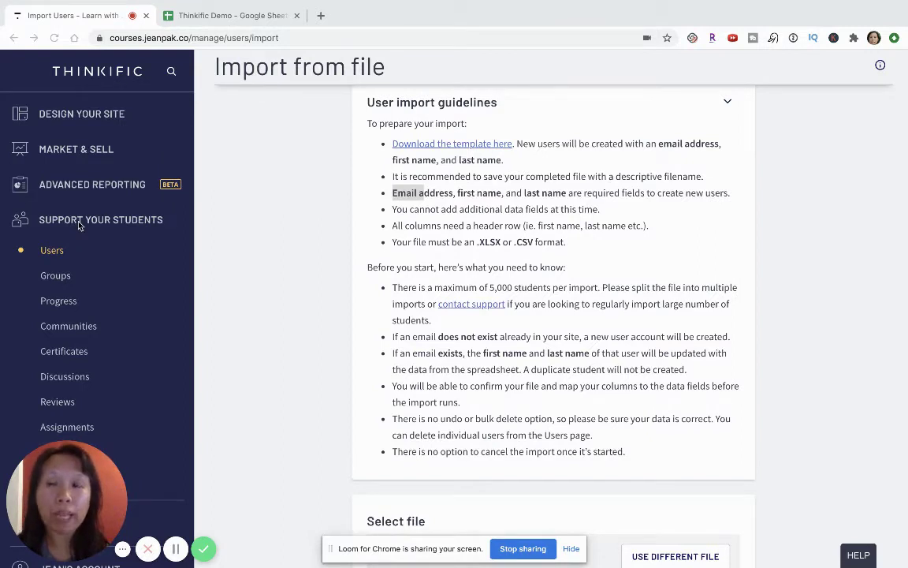
Go back to the Users list from the Support Your Students sidebar
{"action": "left_click", "coordinate": [46, 257]}
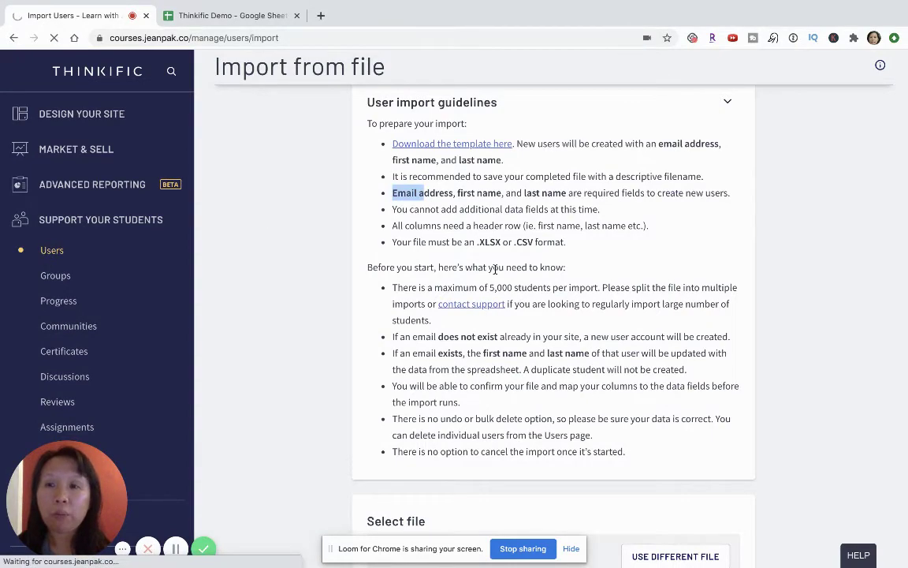
{"action": "scroll", "coordinate": [496, 269], "scroll_direction": "up", "scroll_amount": 2}
On the Users list, reveal the Import From File option in the menu beside New User
{"action": "left_click", "coordinate": [55, 251]}
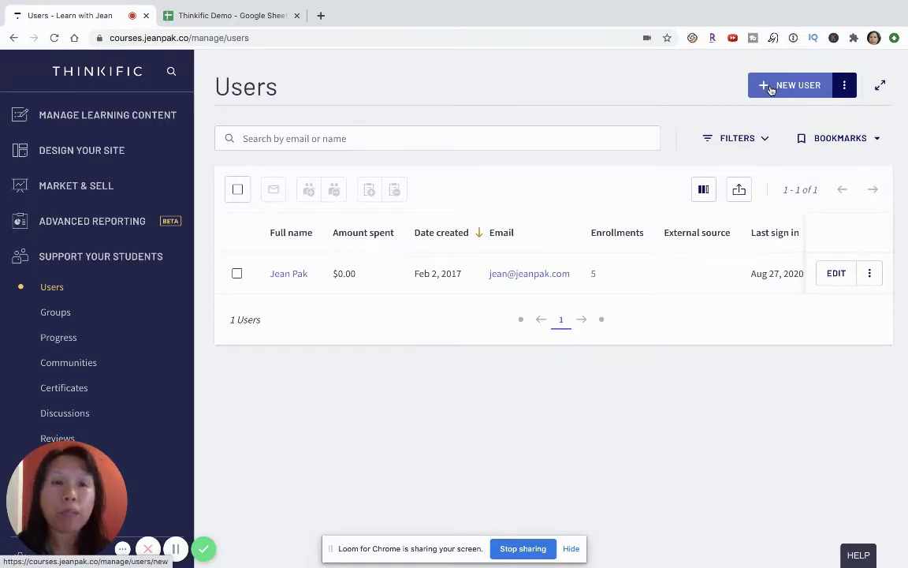
{"action": "left_click", "coordinate": [844, 85]}
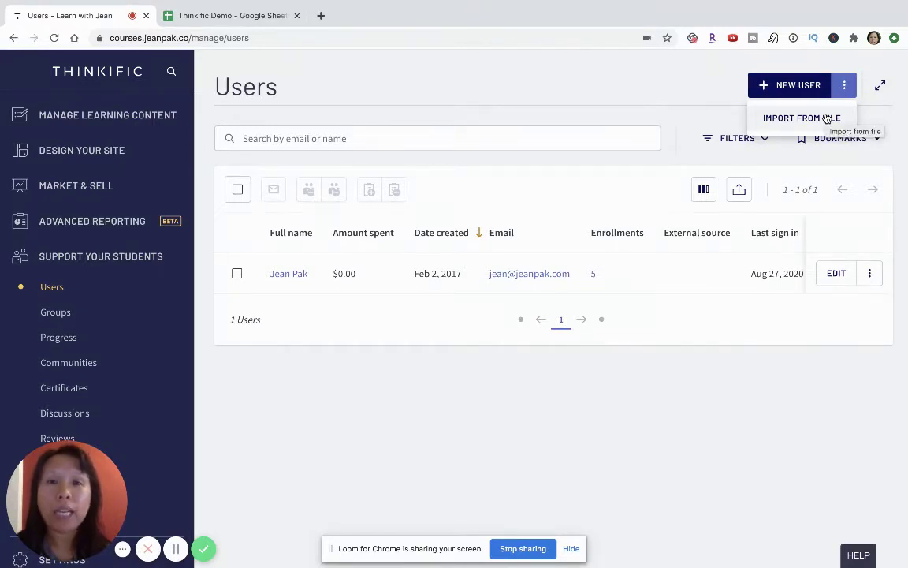
Open the Import from file page and download the user import template
{"action": "left_click", "coordinate": [826, 118]}
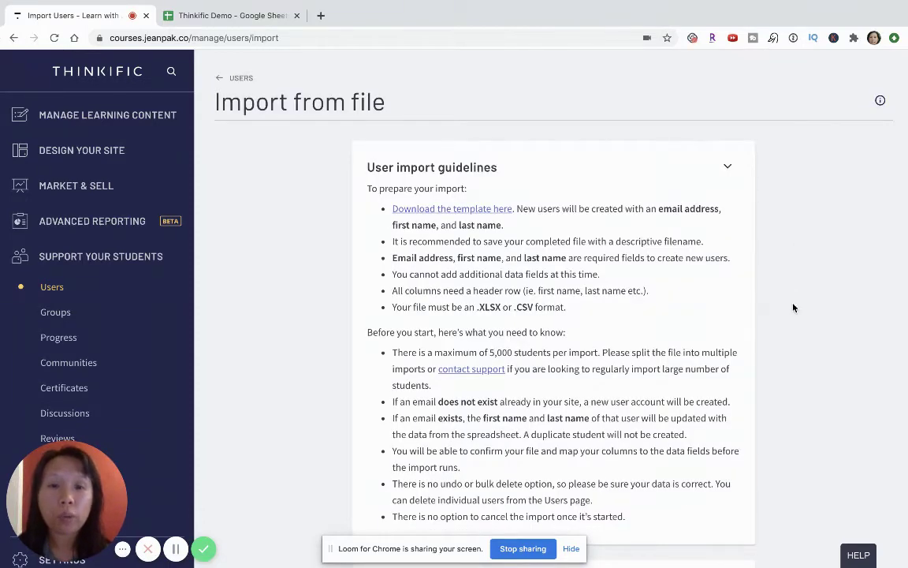
{"action": "scroll", "coordinate": [793, 307], "scroll_direction": "down", "scroll_amount": 3}
{"action": "scroll", "coordinate": [719, 296], "scroll_direction": "up", "scroll_amount": 2}
{"action": "scroll", "coordinate": [719, 297], "scroll_direction": "up", "scroll_amount": 1}
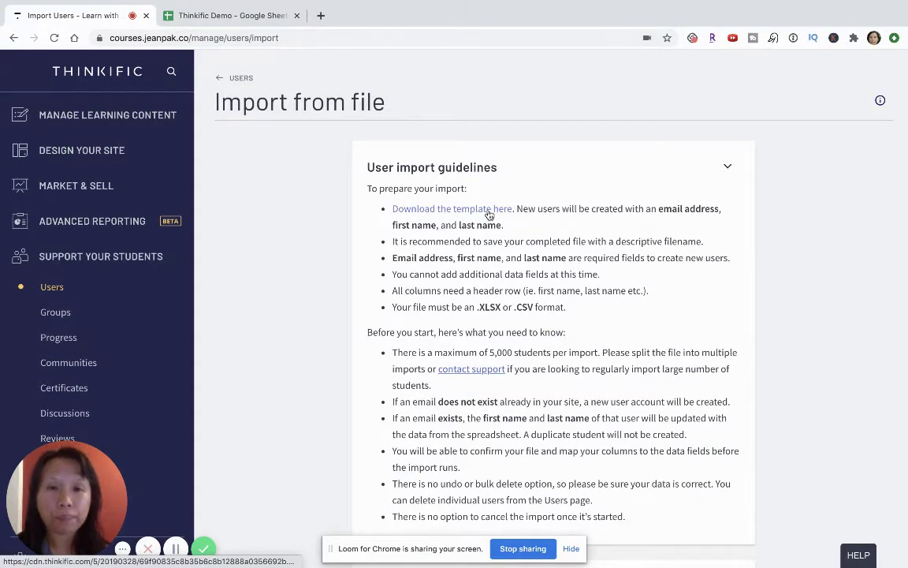
{"action": "left_click", "coordinate": [463, 209]}
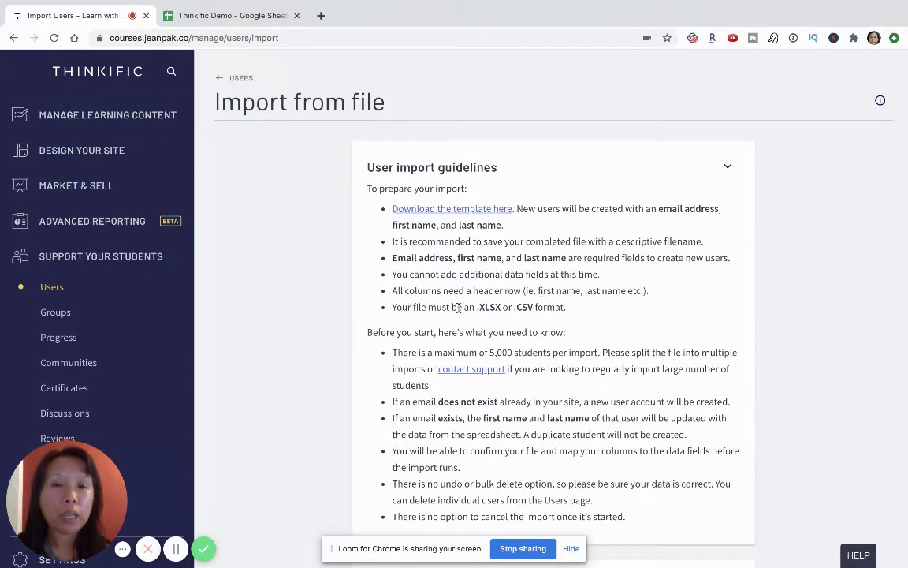
Review the guidelines (.XLSX format, 5,000 students per import) down to Select file and Map fields
{"action": "left_click_drag", "start_coordinate": [478, 307], "coordinate": [501, 308]}
{"action": "left_click", "coordinate": [572, 319]}
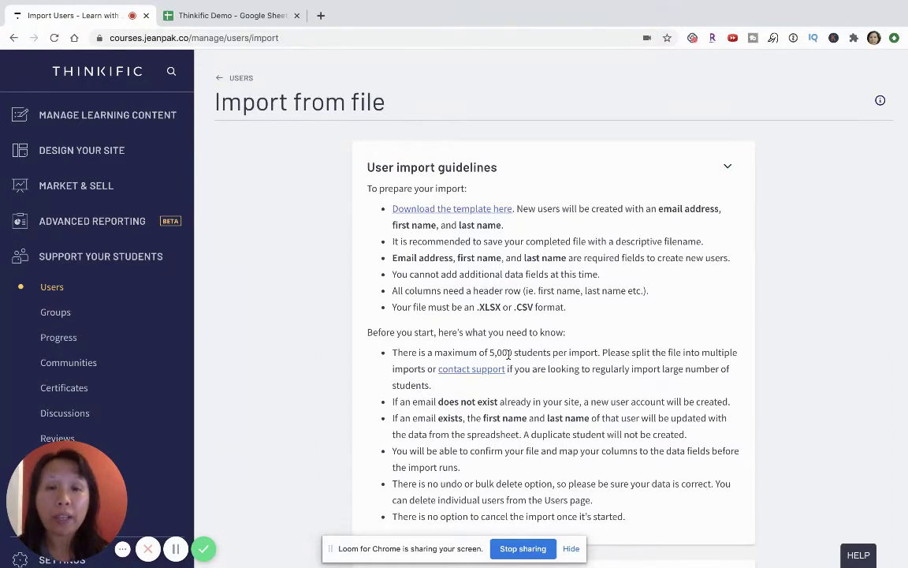
{"action": "left_click_drag", "start_coordinate": [509, 355], "coordinate": [601, 358]}
{"action": "left_click", "coordinate": [601, 358]}
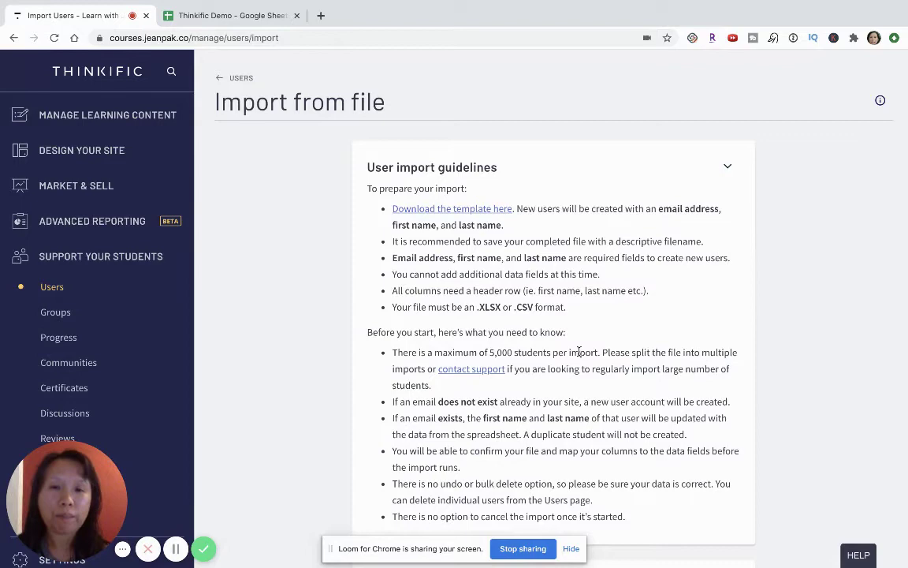
{"action": "scroll", "coordinate": [580, 352], "scroll_direction": "down", "scroll_amount": 2}
{"action": "scroll", "coordinate": [579, 355], "scroll_direction": "up", "scroll_amount": 1}
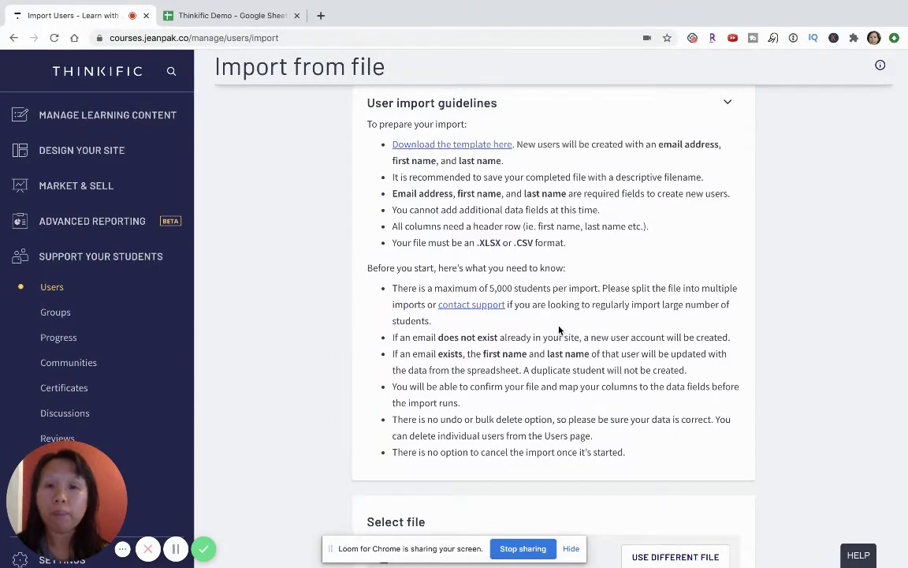
{"action": "scroll", "coordinate": [559, 329], "scroll_direction": "down", "scroll_amount": 2}
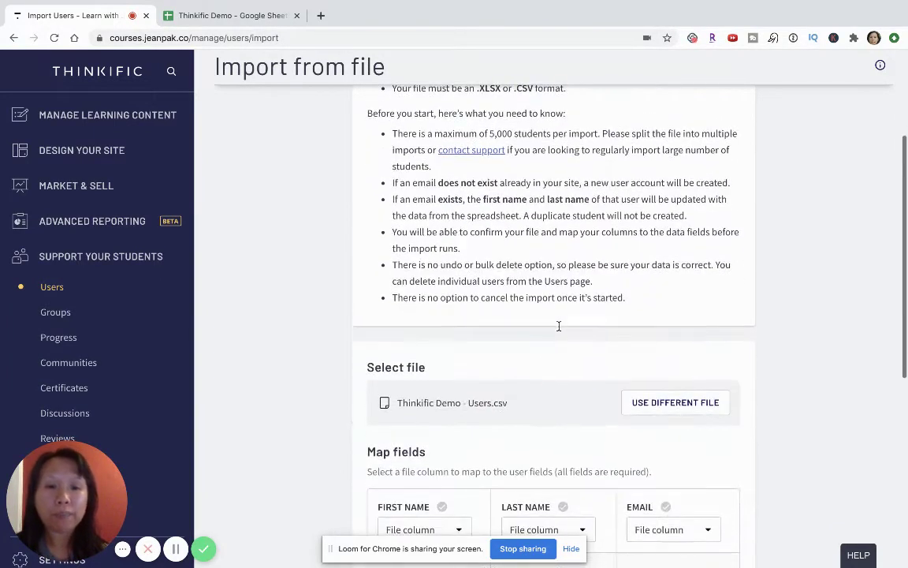
{"action": "scroll", "coordinate": [559, 330], "scroll_direction": "down", "scroll_amount": 1}
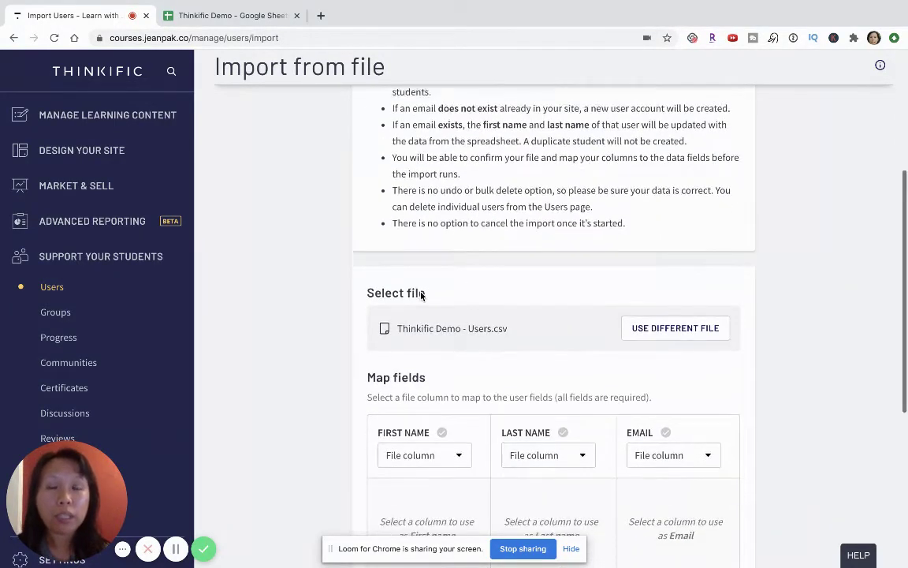
{"action": "scroll", "coordinate": [421, 294], "scroll_direction": "down", "scroll_amount": 1}
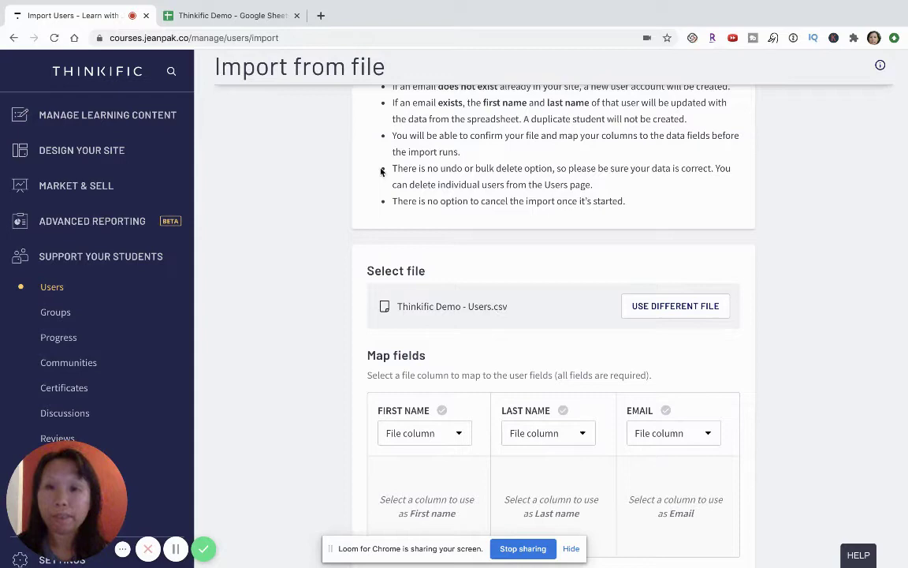
In the Thinkific Demo sheet, check the first_name and last_name headers and first user row, undoing an accidental cell move
{"action": "left_click", "coordinate": [258, 22]}
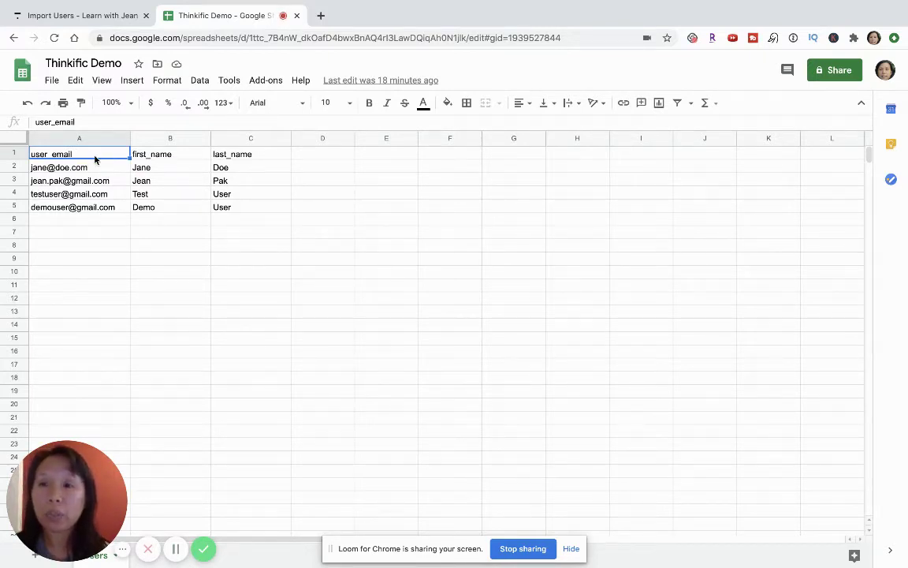
{"action": "left_click", "coordinate": [181, 154]}
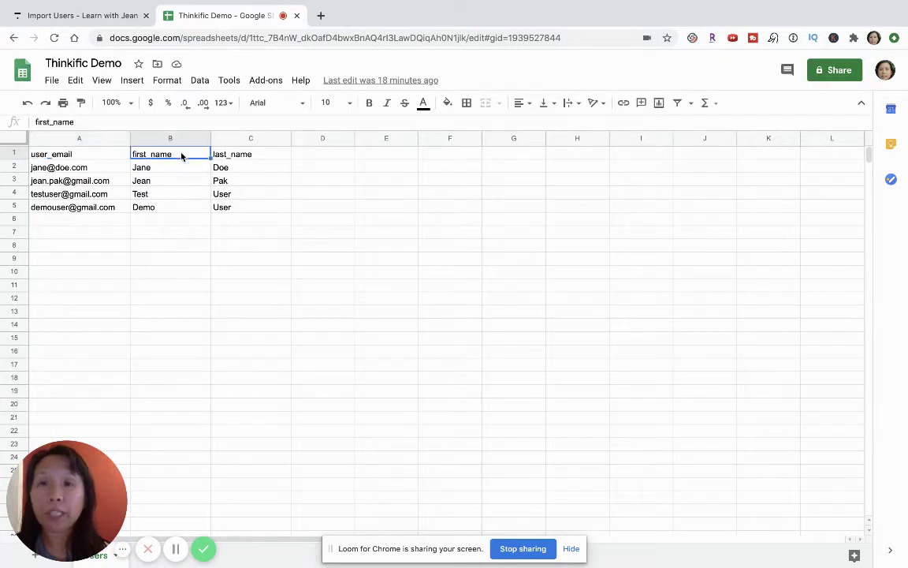
{"action": "left_click", "coordinate": [242, 155]}
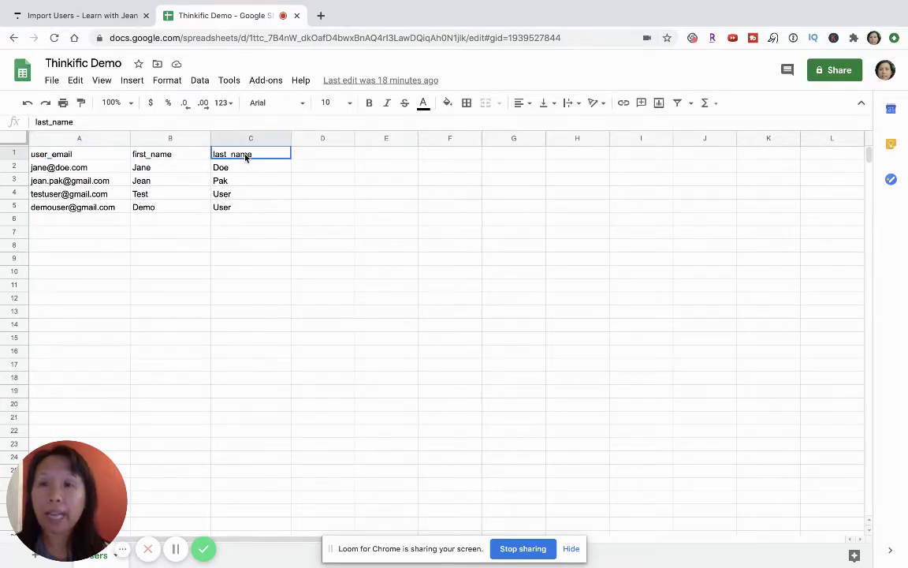
{"action": "left_click", "coordinate": [93, 169]}
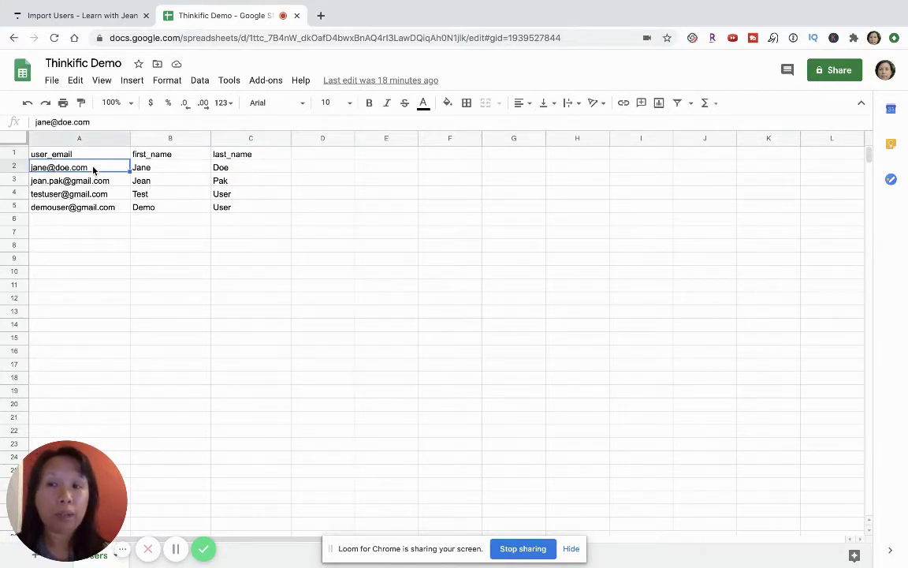
{"action": "left_click", "coordinate": [146, 171]}
{"action": "left_click_drag", "start_coordinate": [208, 172], "coordinate": [205, 180]}
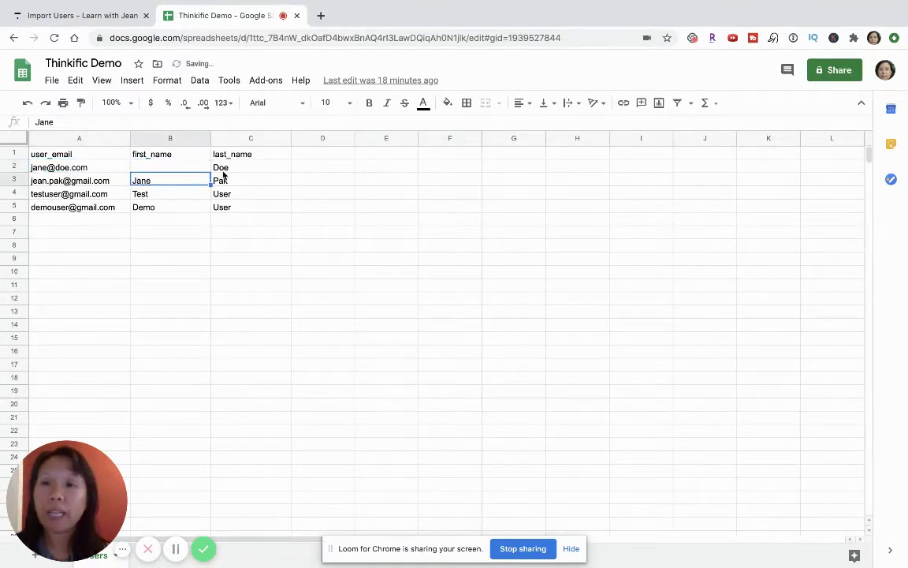
{"action": "left_click", "coordinate": [226, 173]}
{"action": "key", "text": "ctrl+z"}
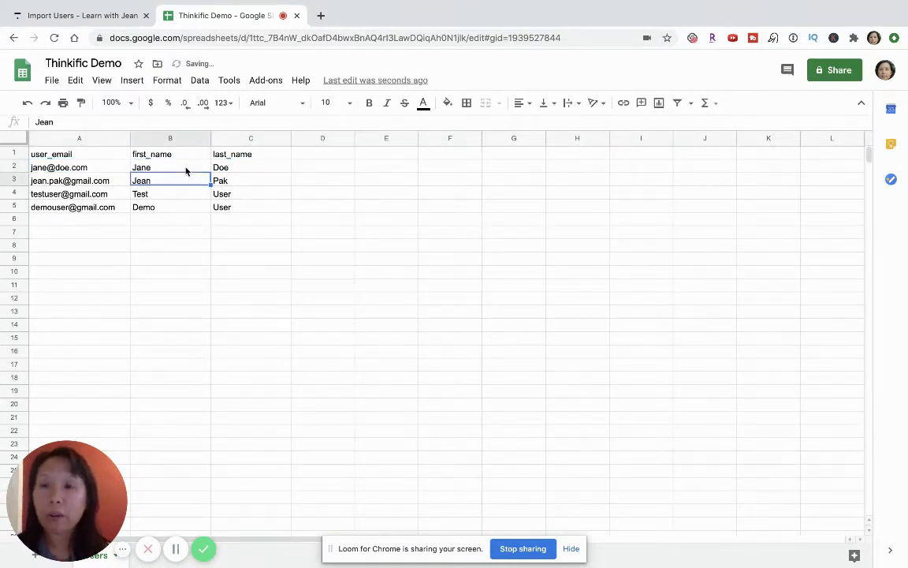
Review the remaining user emails down to A5 and look at the sheet's download options
{"action": "left_click", "coordinate": [96, 182]}
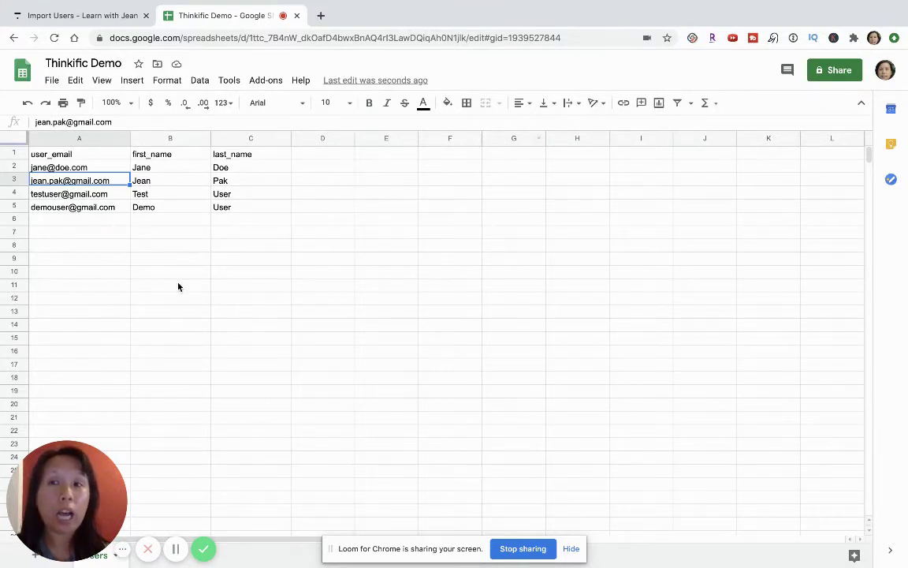
{"action": "left_click", "coordinate": [139, 273]}
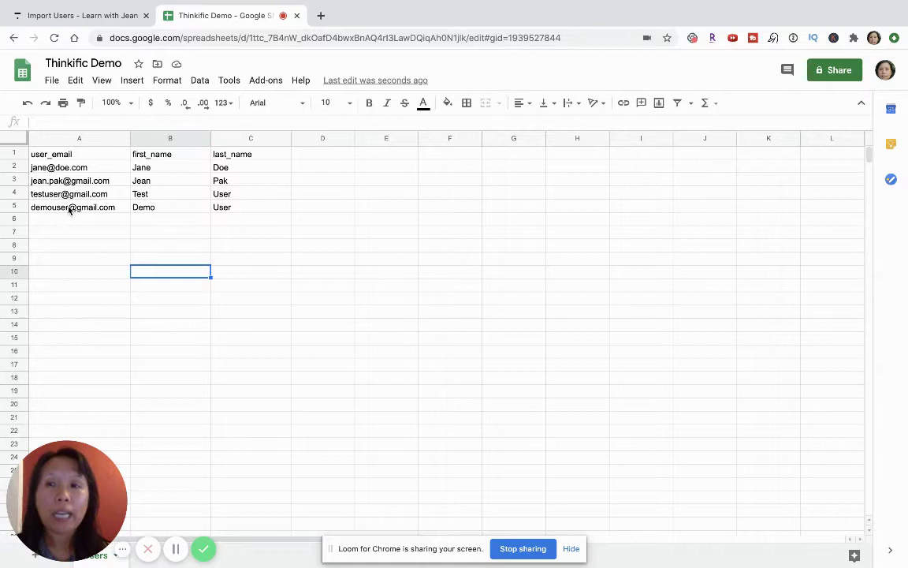
{"action": "left_click", "coordinate": [104, 209]}
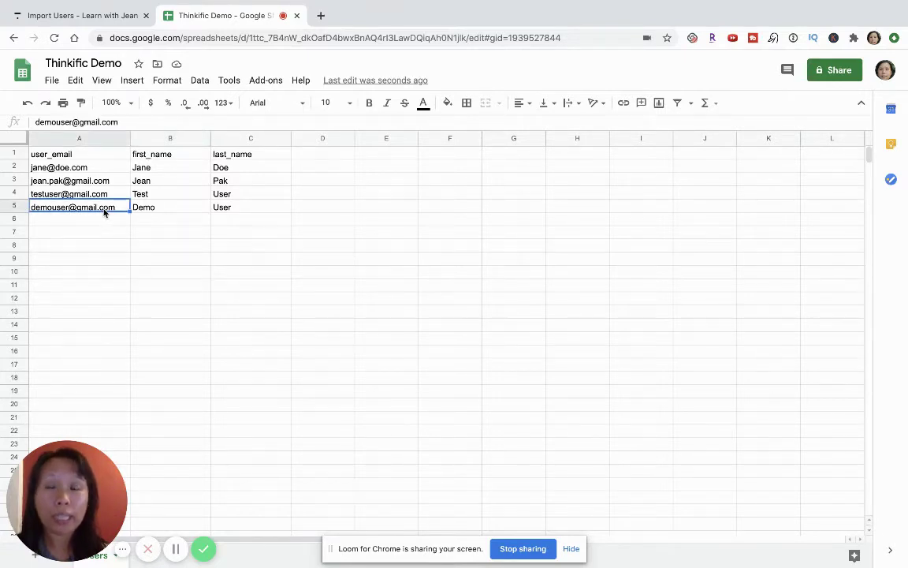
{"action": "left_click", "coordinate": [50, 82]}
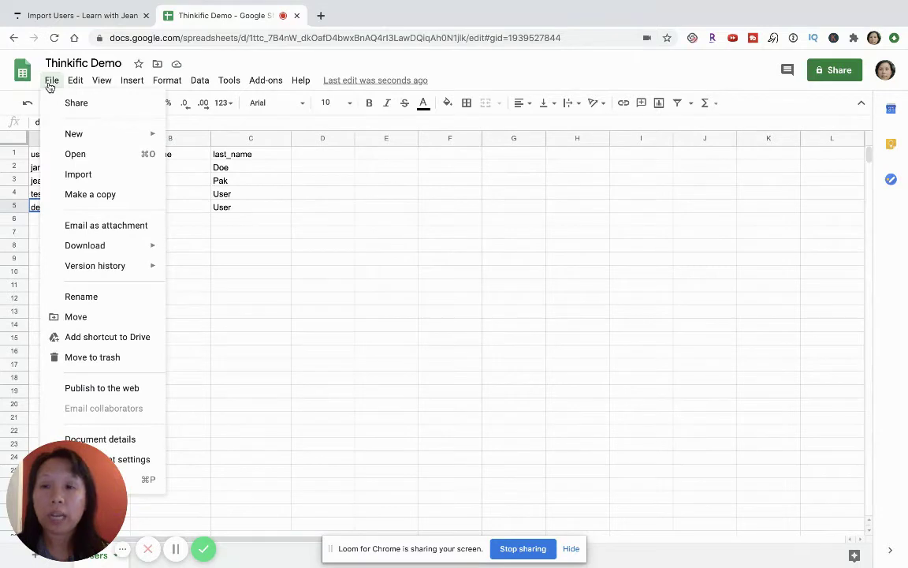
{"action": "mouse_move", "coordinate": [97, 248]}
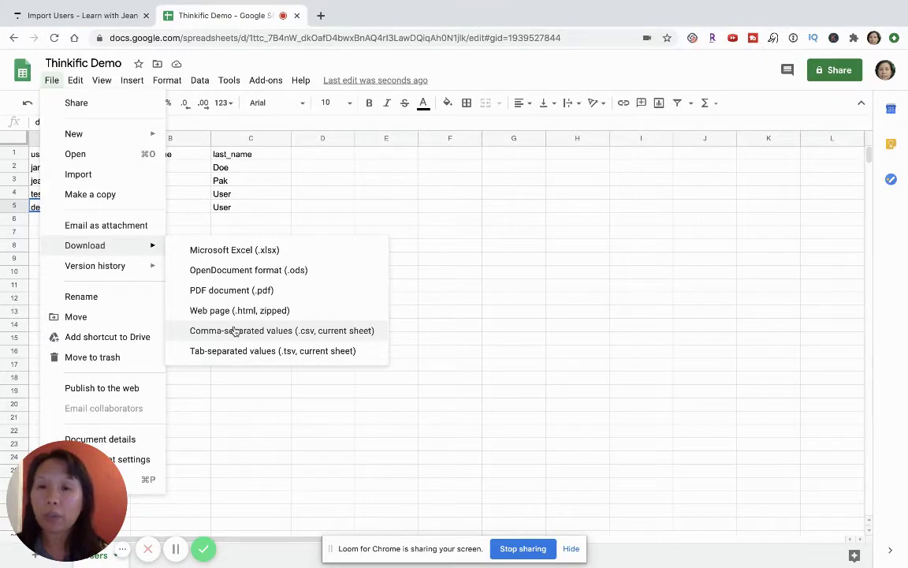
{"action": "left_click", "coordinate": [425, 257]}
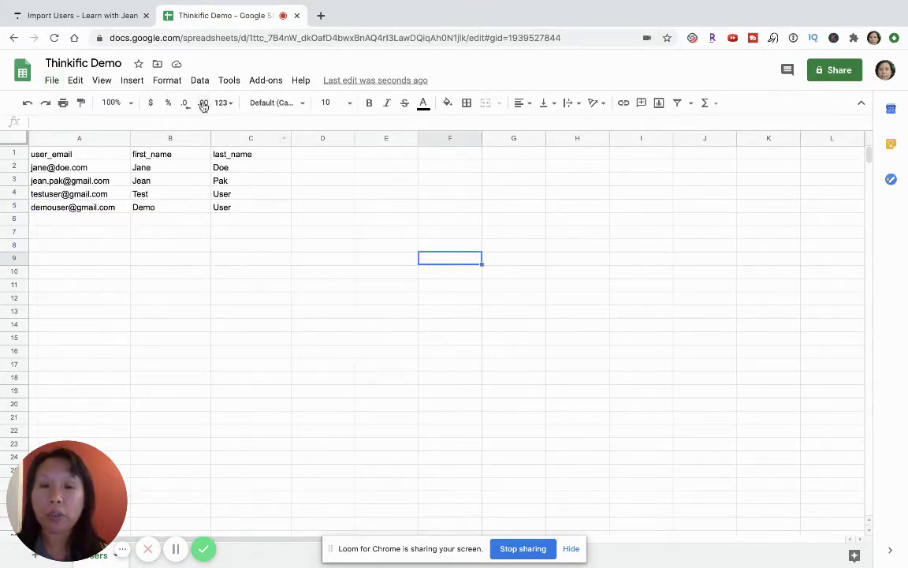
Back on the import page, bring up the USE DIFFERENT FILE picker for the users file
{"action": "left_click", "coordinate": [89, 17]}
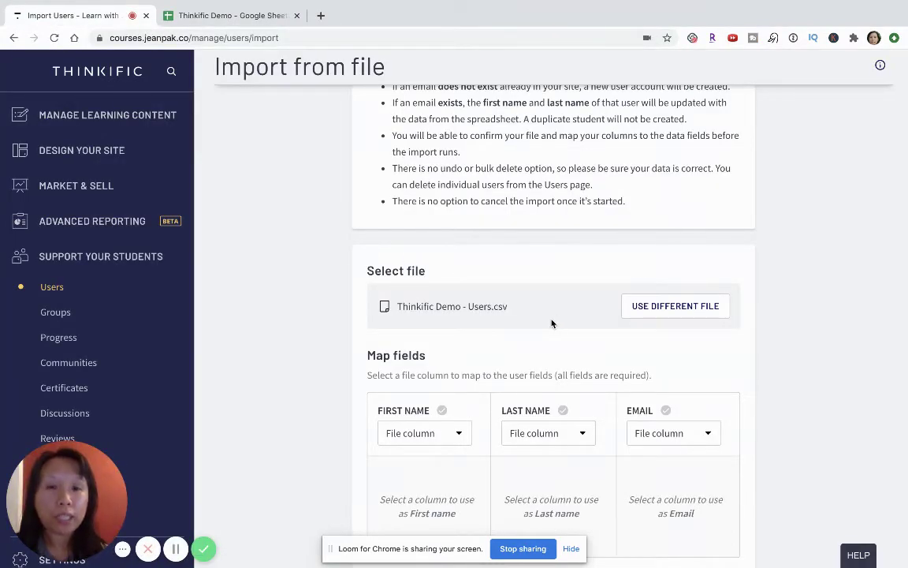
{"action": "left_click_drag", "start_coordinate": [485, 306], "coordinate": [436, 306]}
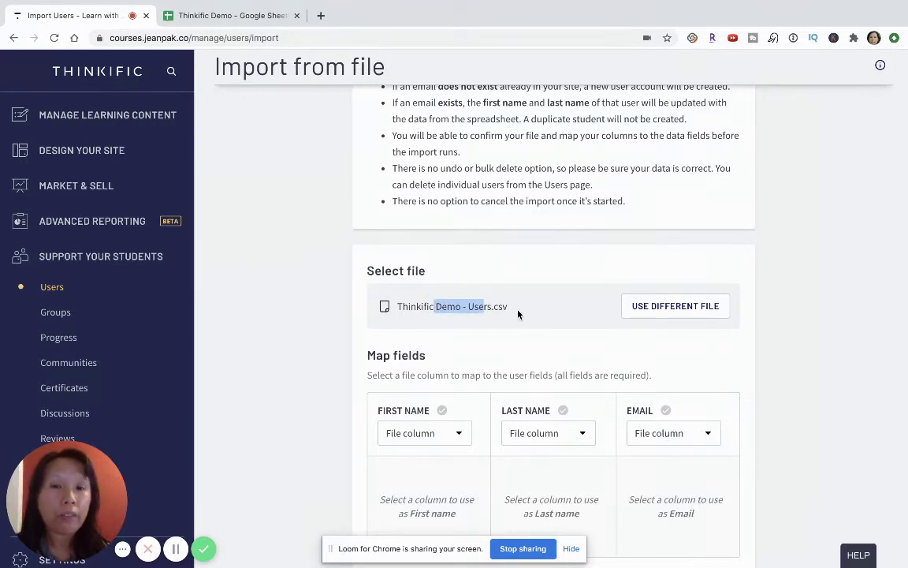
{"action": "left_click", "coordinate": [611, 305]}
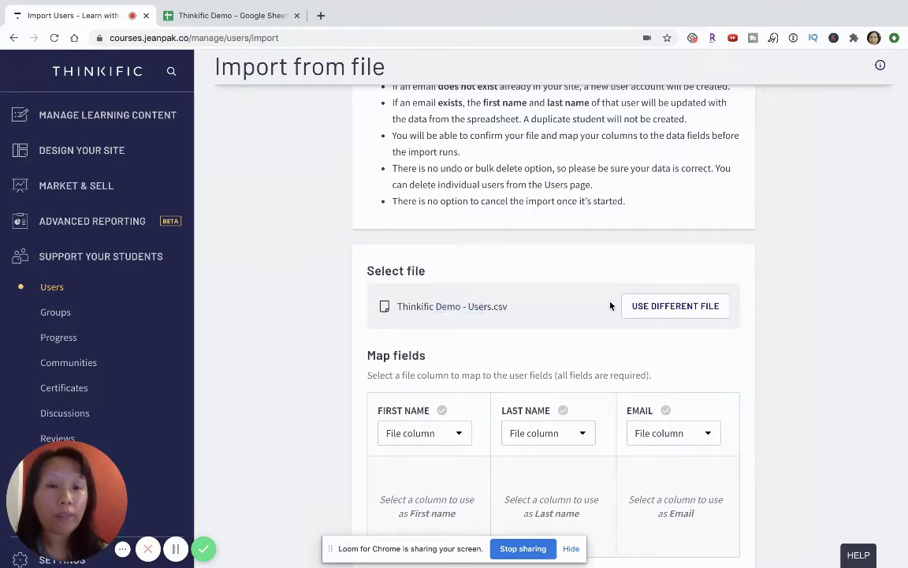
{"action": "left_click", "coordinate": [674, 309]}
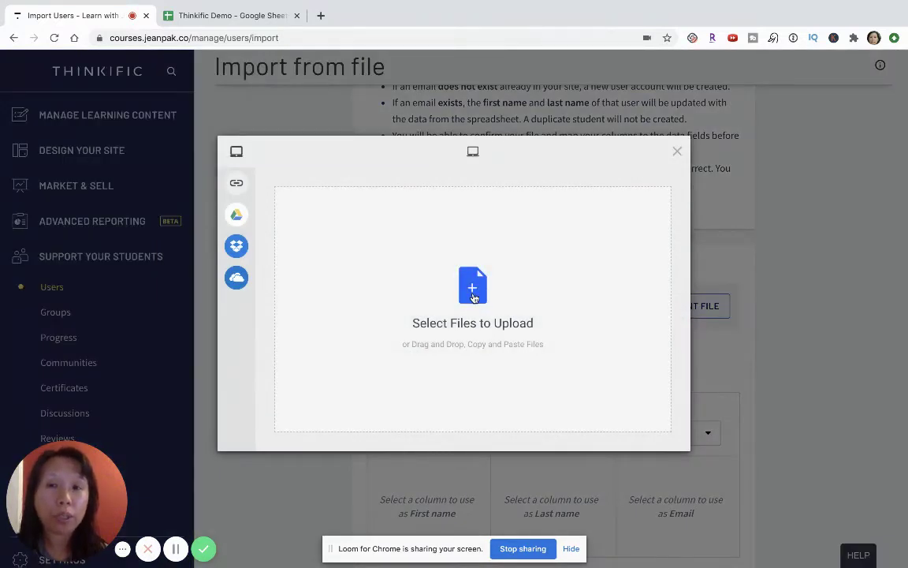
{"action": "mouse_move", "coordinate": [237, 213]}
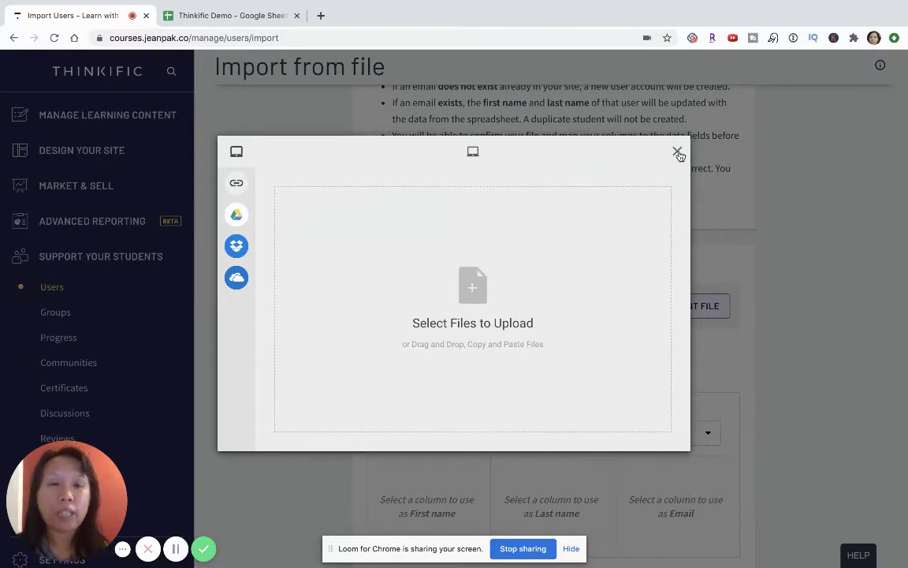
Close the file picker and map the first_name column to First Name
{"action": "left_click", "coordinate": [678, 152]}
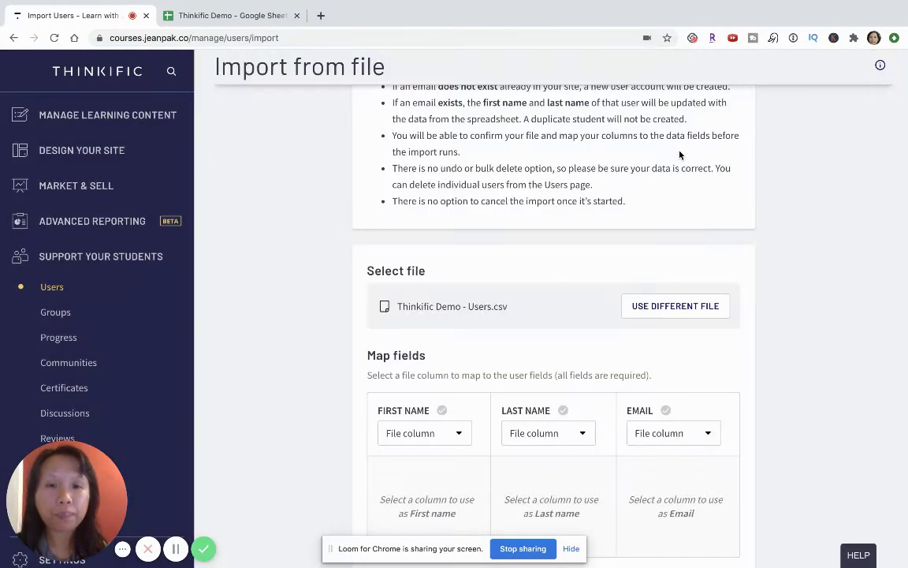
{"action": "scroll", "coordinate": [785, 348], "scroll_direction": "down", "scroll_amount": 2}
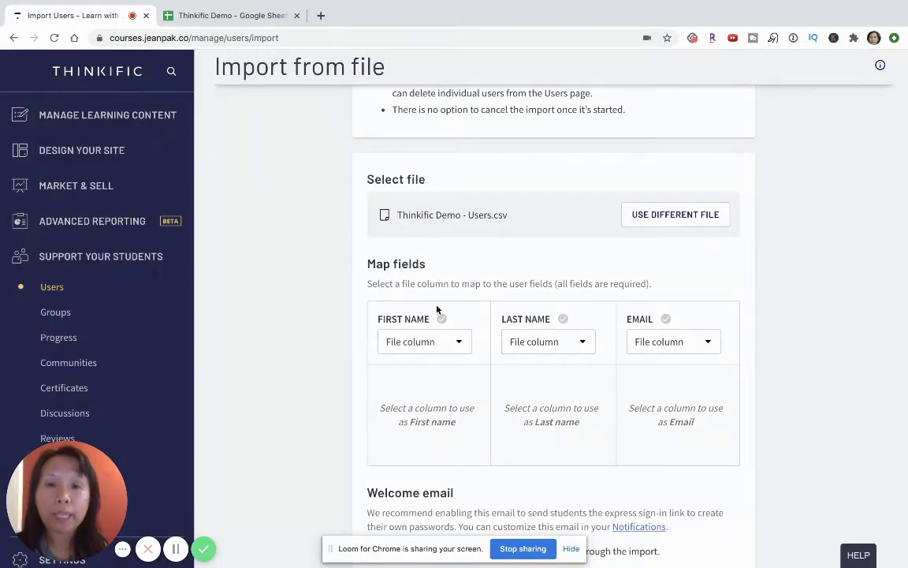
{"action": "scroll", "coordinate": [429, 343], "scroll_direction": "down", "scroll_amount": 2}
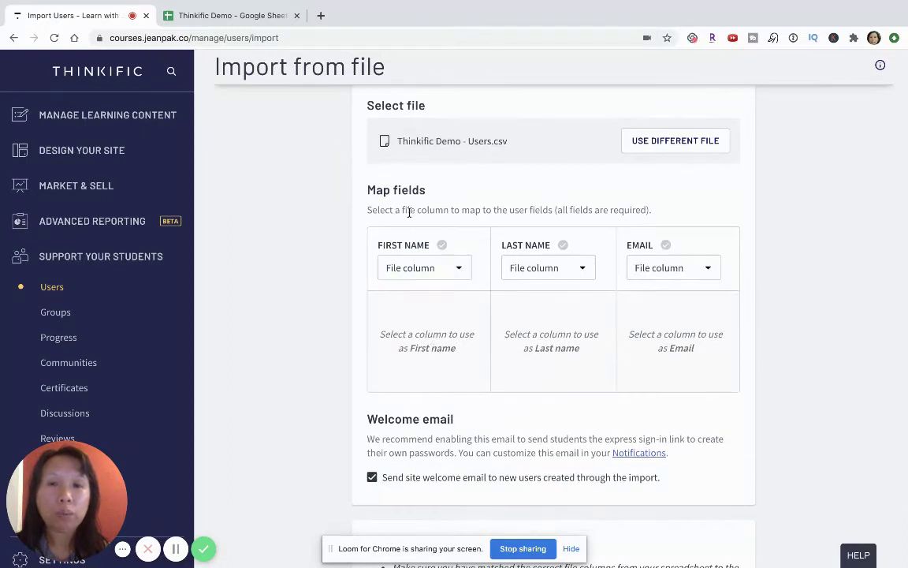
{"action": "left_click_drag", "start_coordinate": [408, 211], "coordinate": [515, 211]}
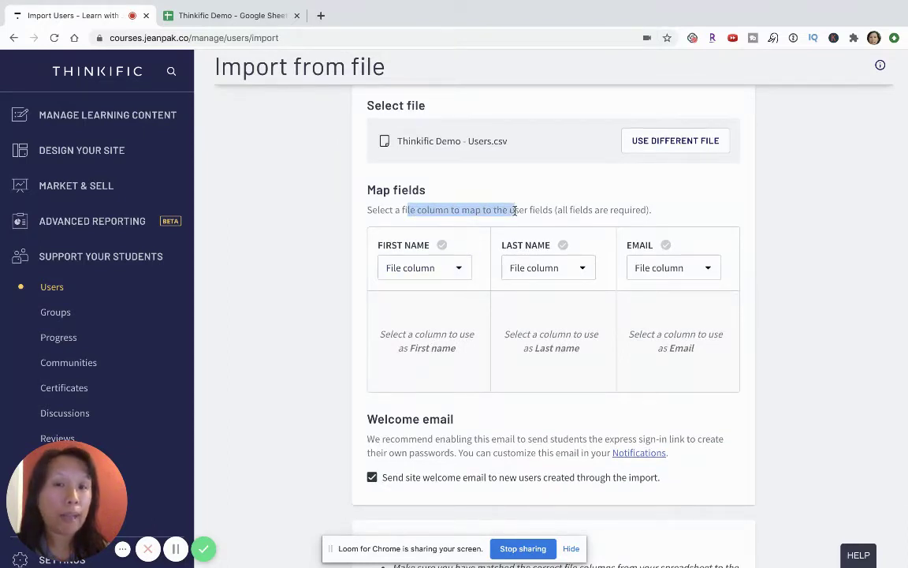
{"action": "left_click_drag", "start_coordinate": [383, 190], "coordinate": [423, 190]}
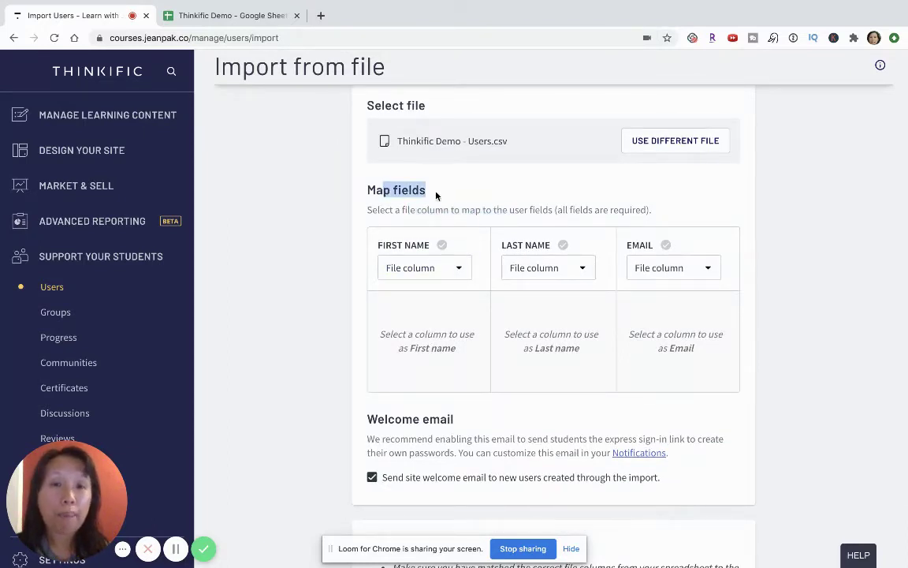
{"action": "left_click", "coordinate": [429, 269]}
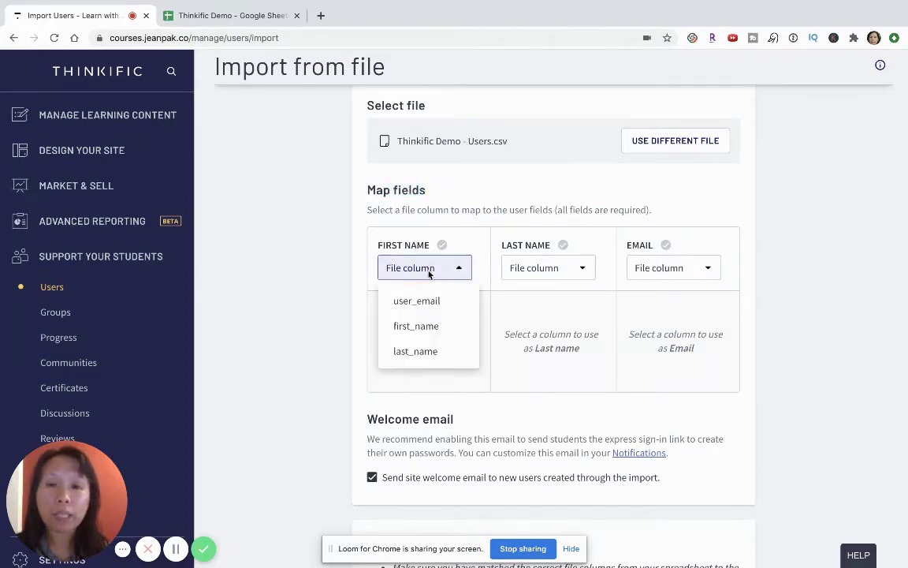
{"action": "left_click", "coordinate": [426, 325]}
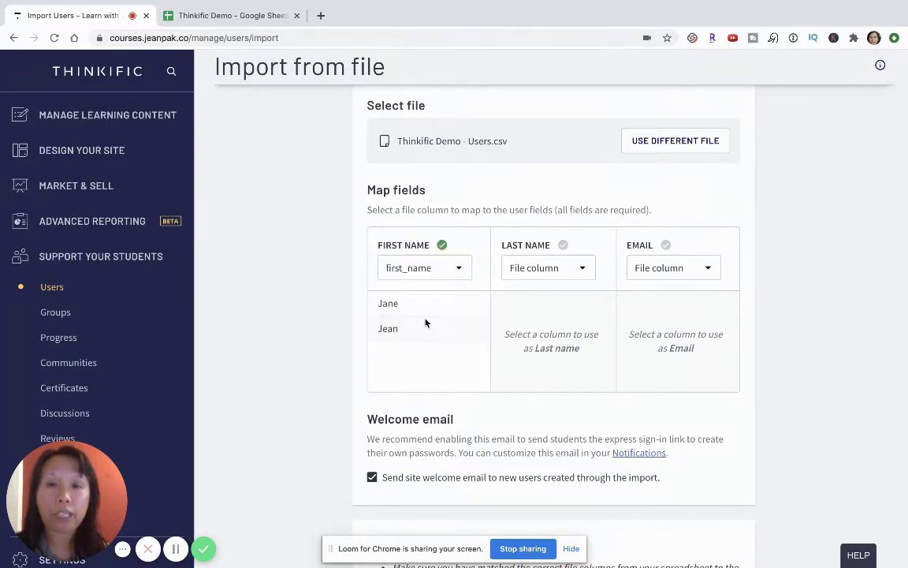
After checking the spreadsheet headers, map last_name to Last Name and user_email to Email
{"action": "left_click", "coordinate": [243, 16]}
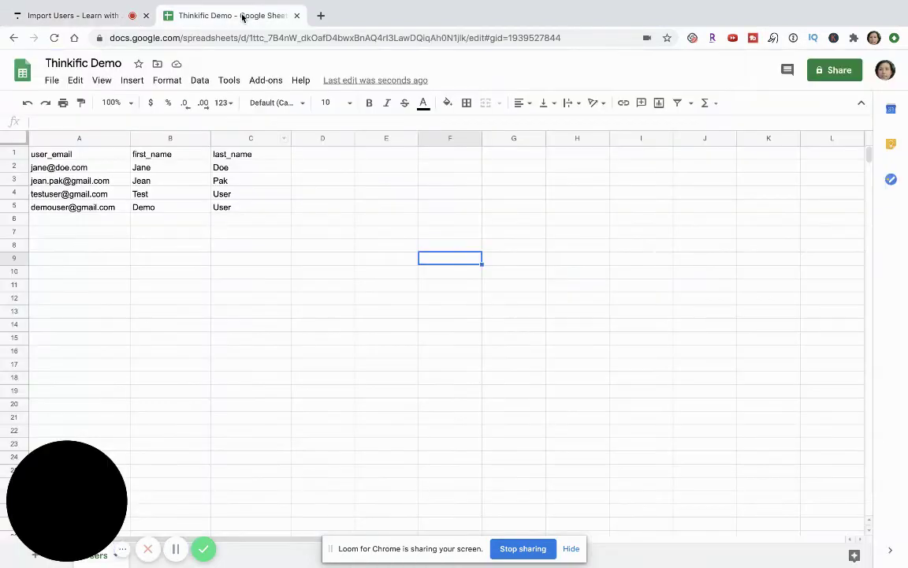
{"action": "left_click", "coordinate": [167, 158]}
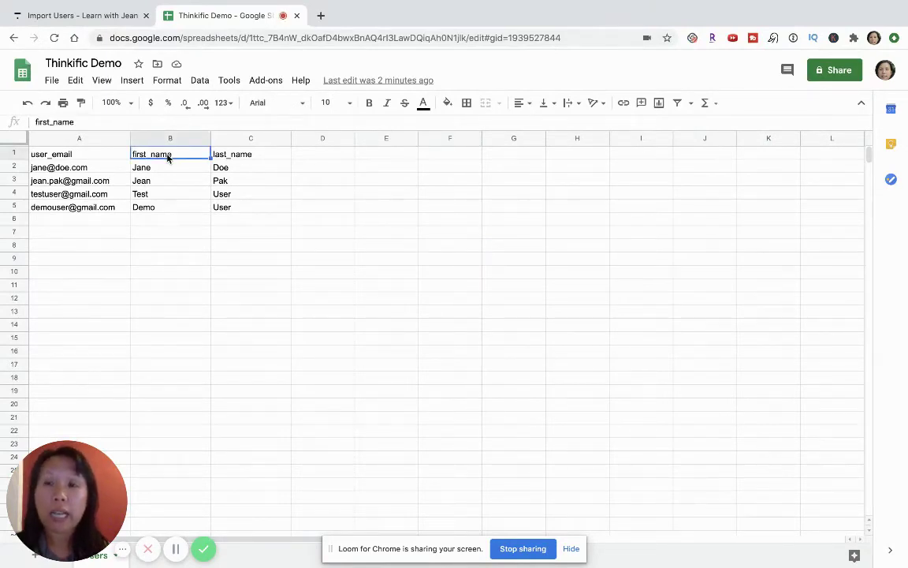
{"action": "left_click", "coordinate": [99, 17]}
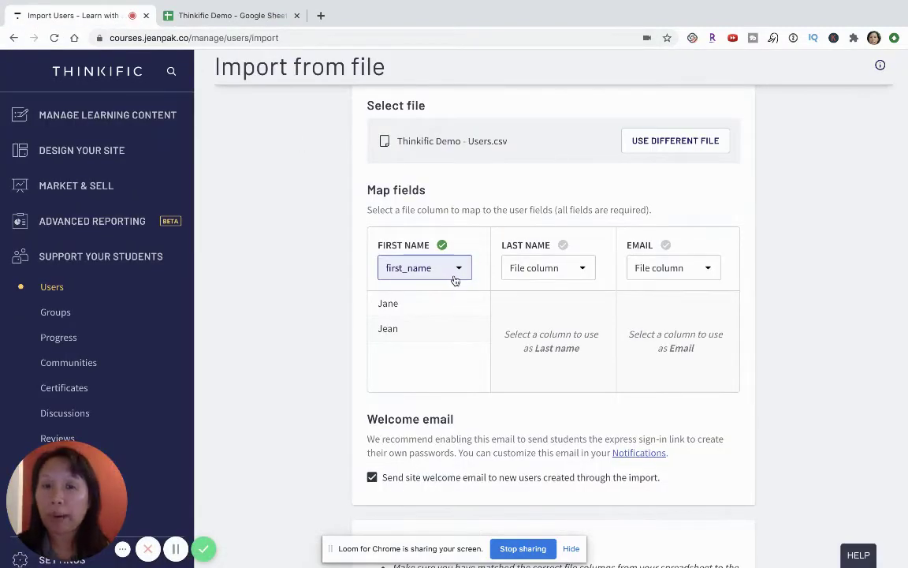
{"action": "left_click", "coordinate": [560, 268]}
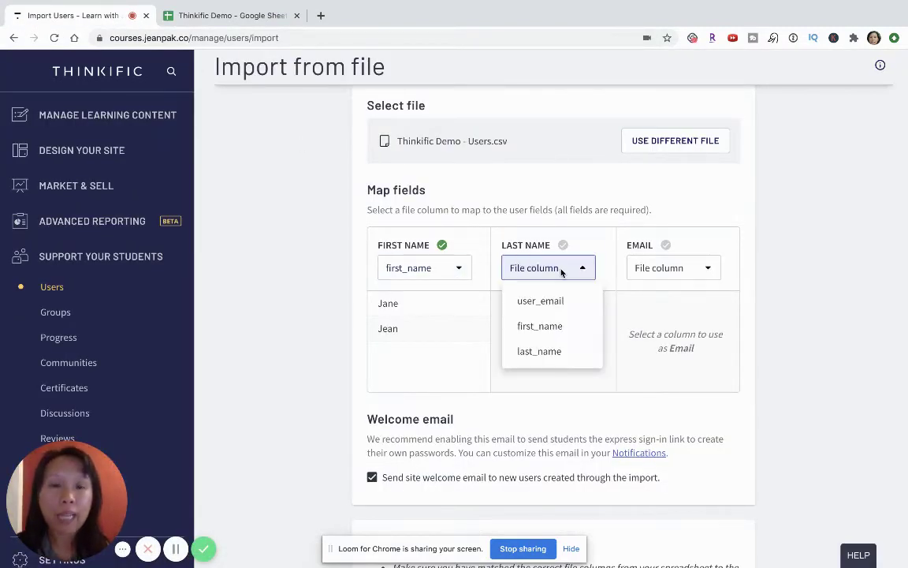
{"action": "left_click", "coordinate": [551, 353]}
{"action": "left_click", "coordinate": [672, 270]}
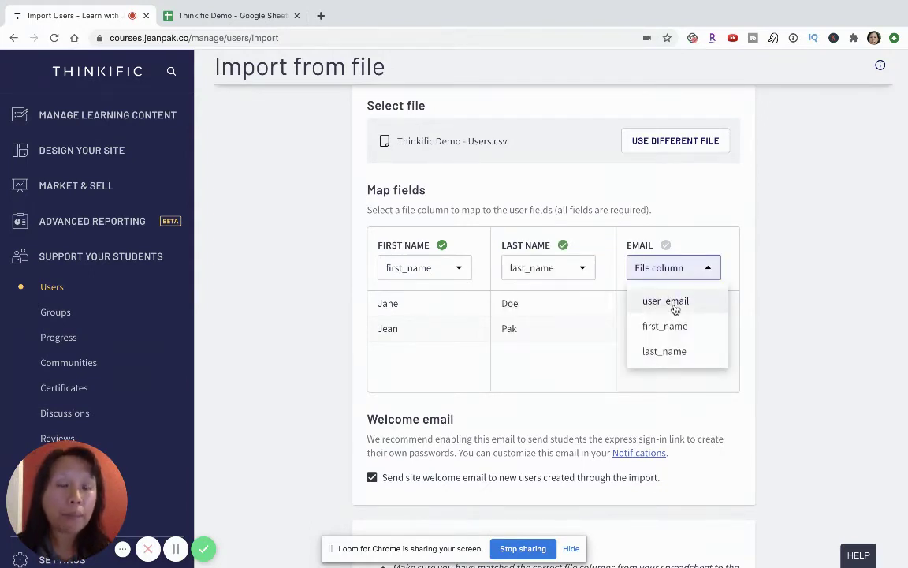
{"action": "left_click", "coordinate": [674, 302]}
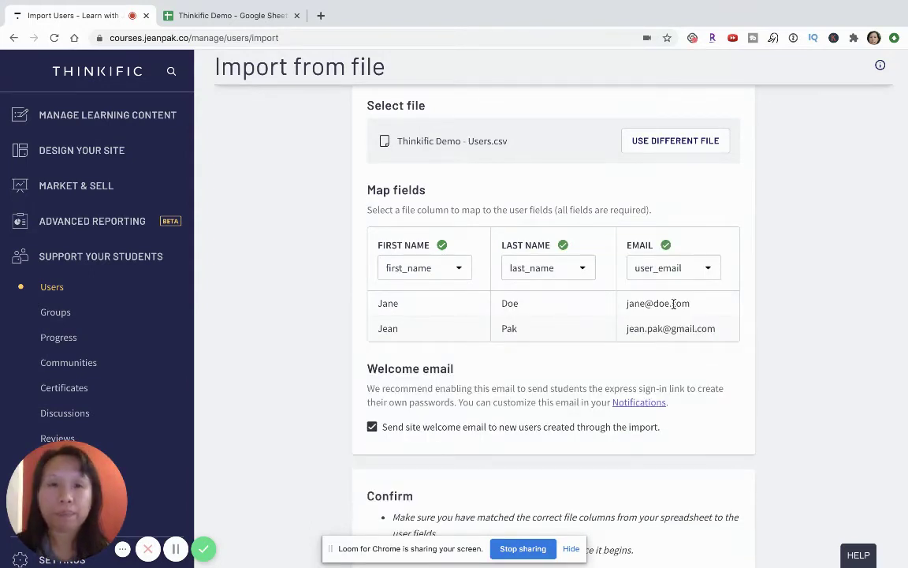
{"action": "scroll", "coordinate": [581, 310], "scroll_direction": "down", "scroll_amount": 1}
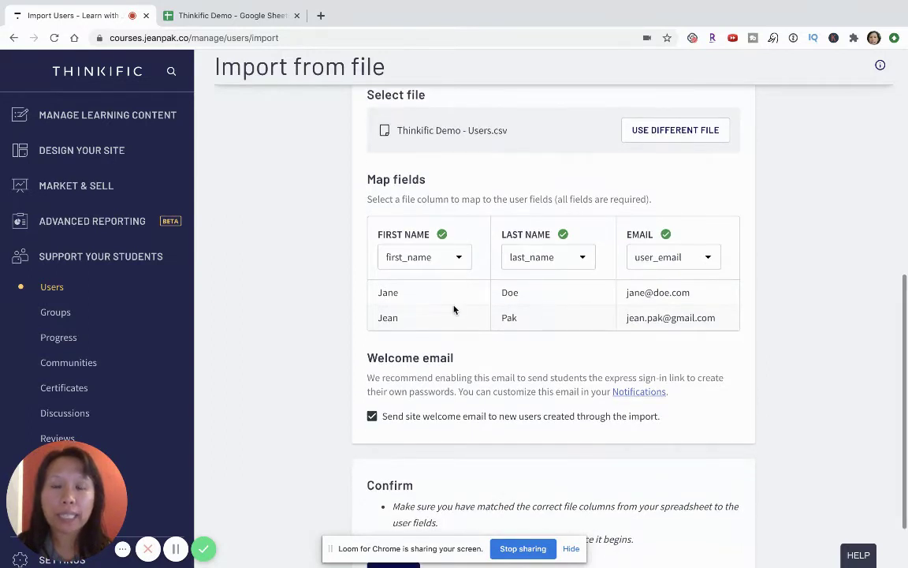
Compare the field mapping against the columns in the Thinkific Demo spreadsheet
{"action": "left_click_drag", "start_coordinate": [377, 318], "coordinate": [553, 297]}
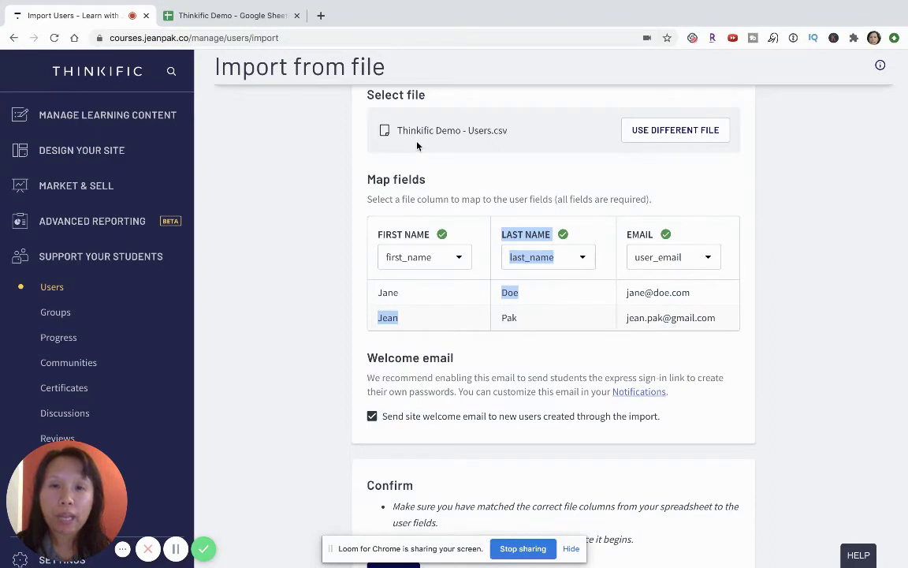
{"action": "left_click", "coordinate": [255, 17]}
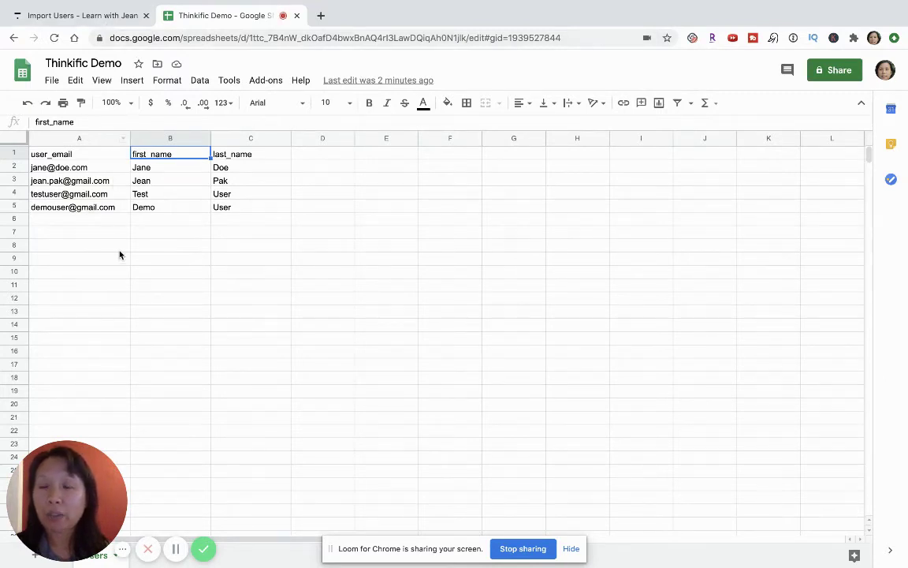
{"action": "left_click", "coordinate": [93, 16]}
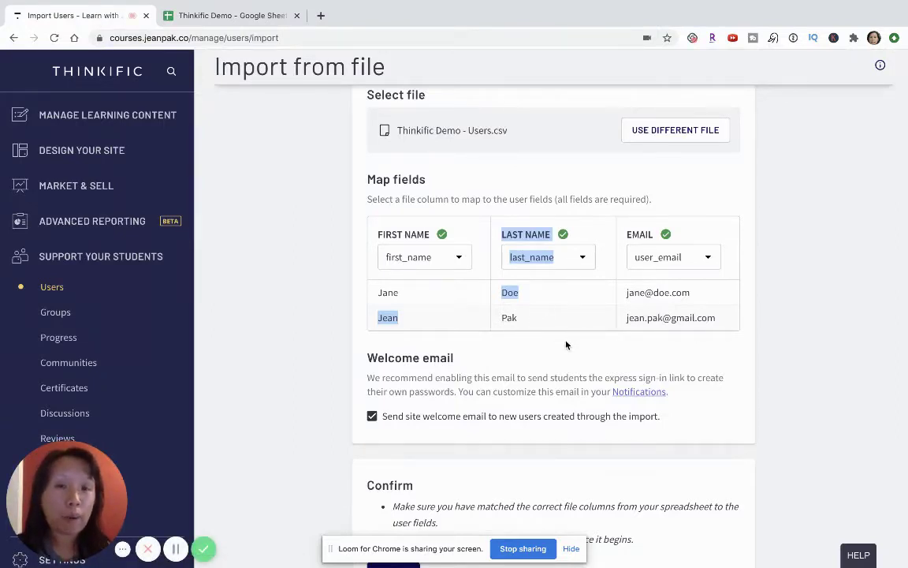
{"action": "left_click", "coordinate": [551, 353]}
Keep the welcome email for new users switched on and scroll to the Confirm section
{"action": "left_click", "coordinate": [373, 417]}
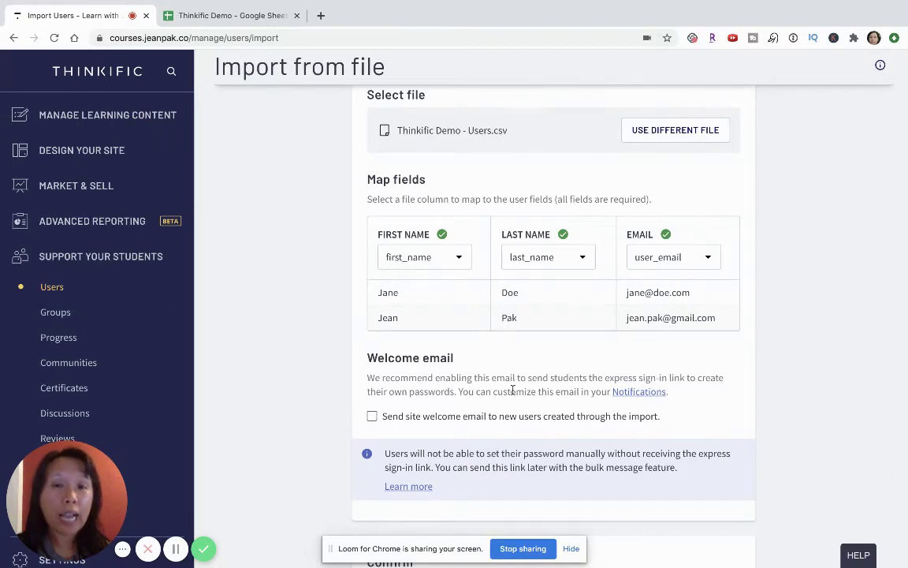
{"action": "left_click", "coordinate": [372, 417]}
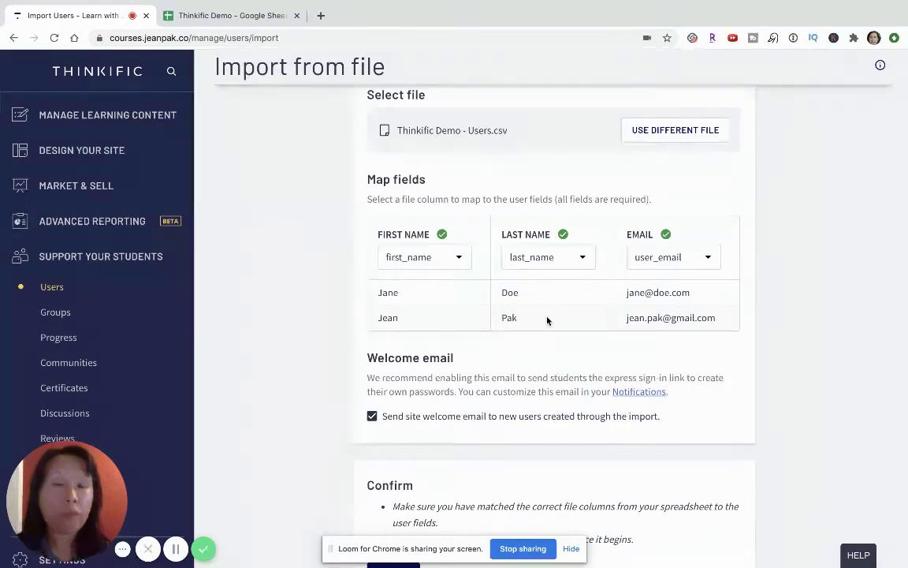
{"action": "scroll", "coordinate": [570, 437], "scroll_direction": "down", "scroll_amount": 1}
{"action": "scroll", "coordinate": [570, 438], "scroll_direction": "down", "scroll_amount": 2}
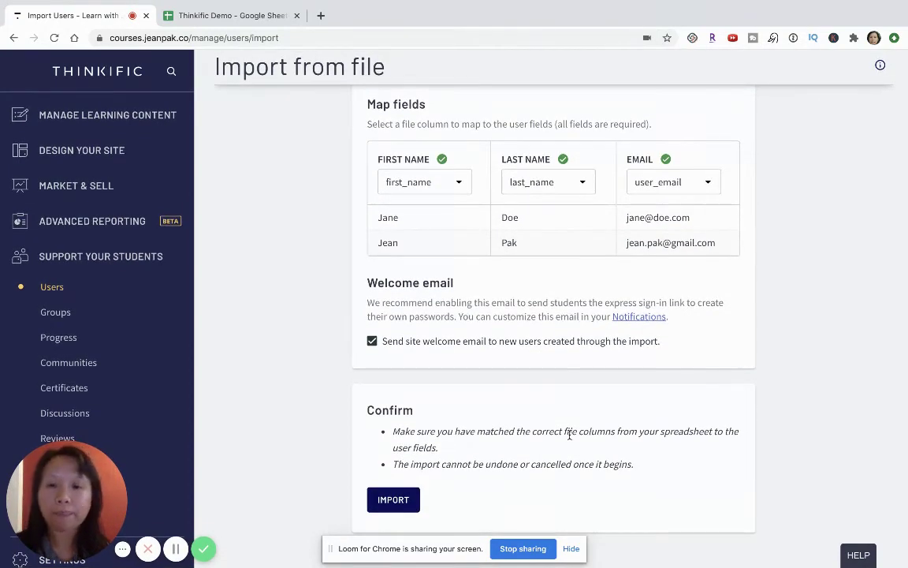
{"action": "scroll", "coordinate": [552, 355], "scroll_direction": "up", "scroll_amount": 5}
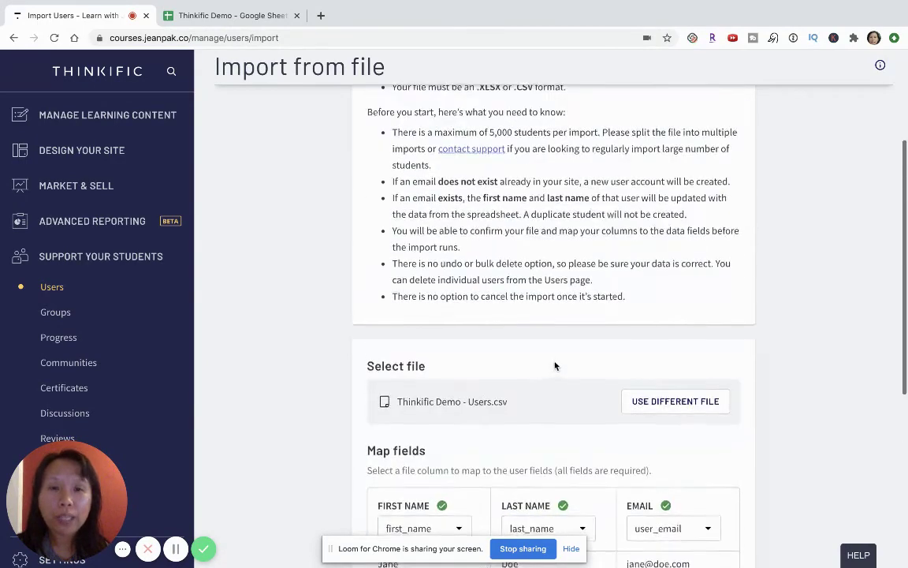
{"action": "scroll", "coordinate": [555, 366], "scroll_direction": "down", "scroll_amount": 5}
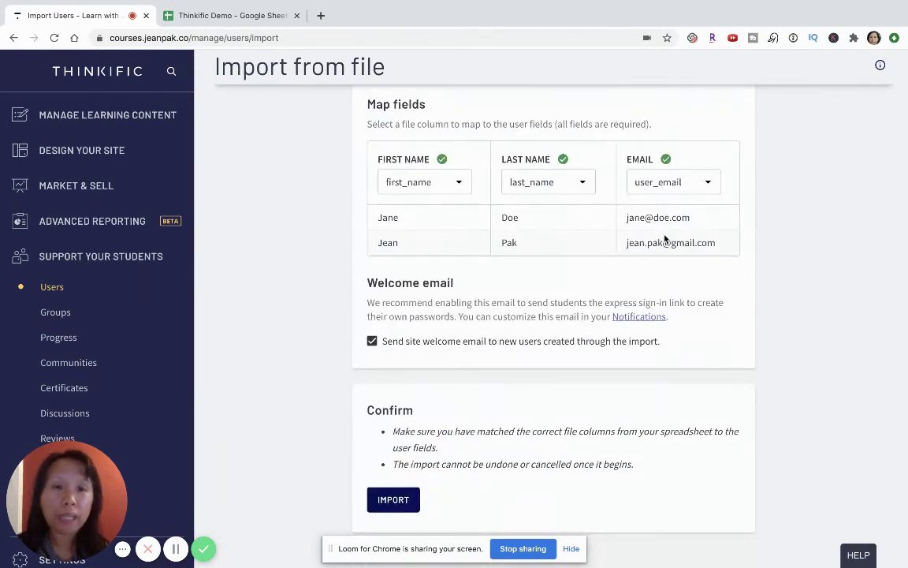
Run the import and reload the Users page to show the two users created Aug 31, 2020
{"action": "left_click", "coordinate": [391, 505]}
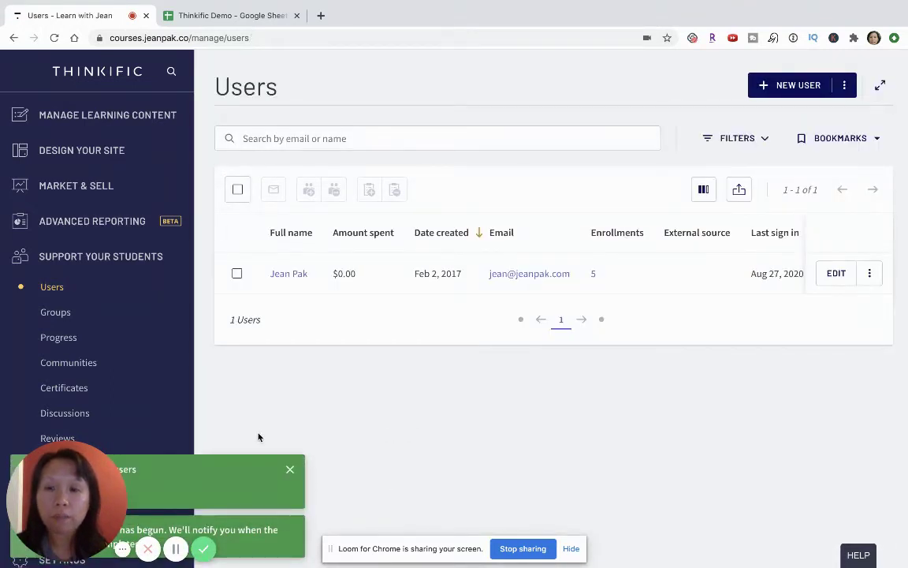
{"action": "left_click_drag", "start_coordinate": [257, 475], "coordinate": [533, 453]}
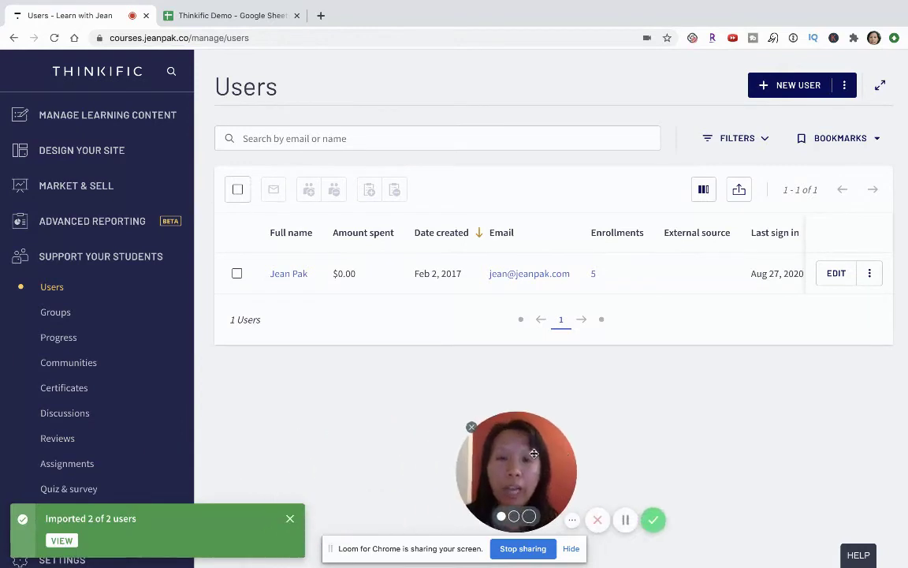
{"action": "left_click", "coordinate": [350, 32]}
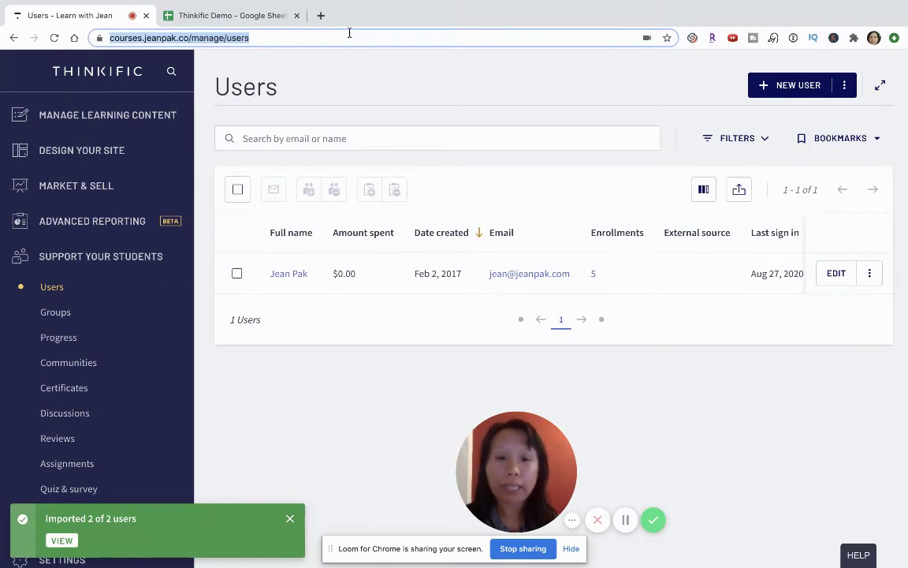
{"action": "key", "text": "Return"}
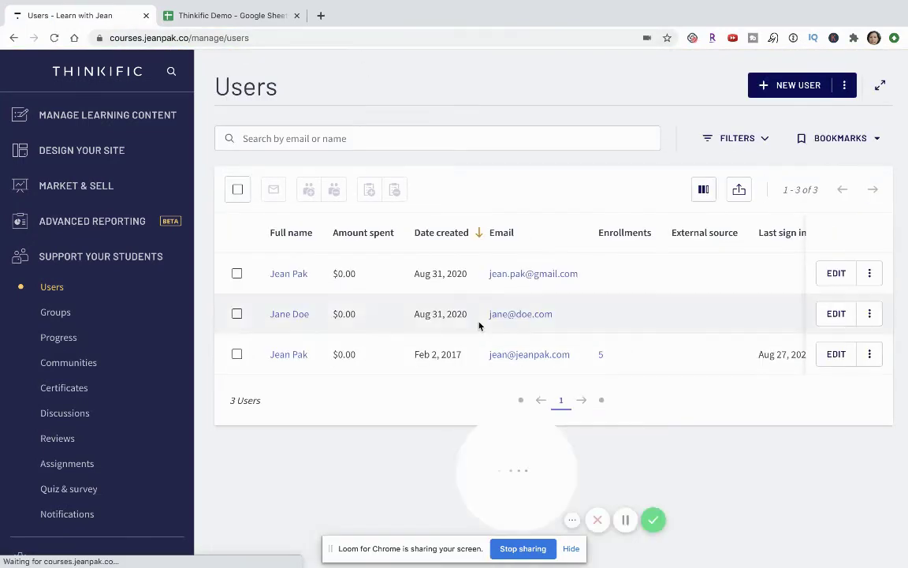
{"action": "left_click_drag", "start_coordinate": [549, 455], "coordinate": [149, 449]}
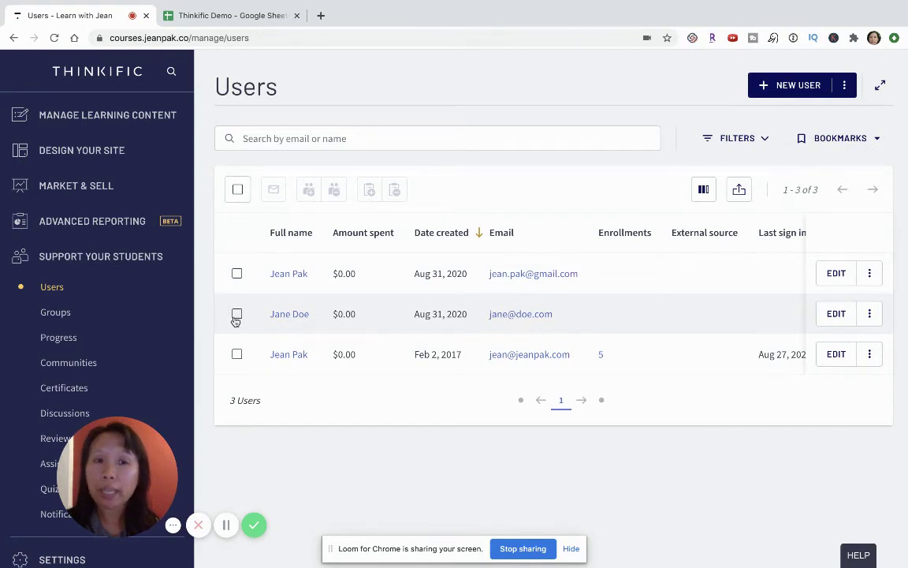
Select both imported users, excluding the 2017 account, and add them to Corporate University 1
{"action": "left_click", "coordinate": [237, 188]}
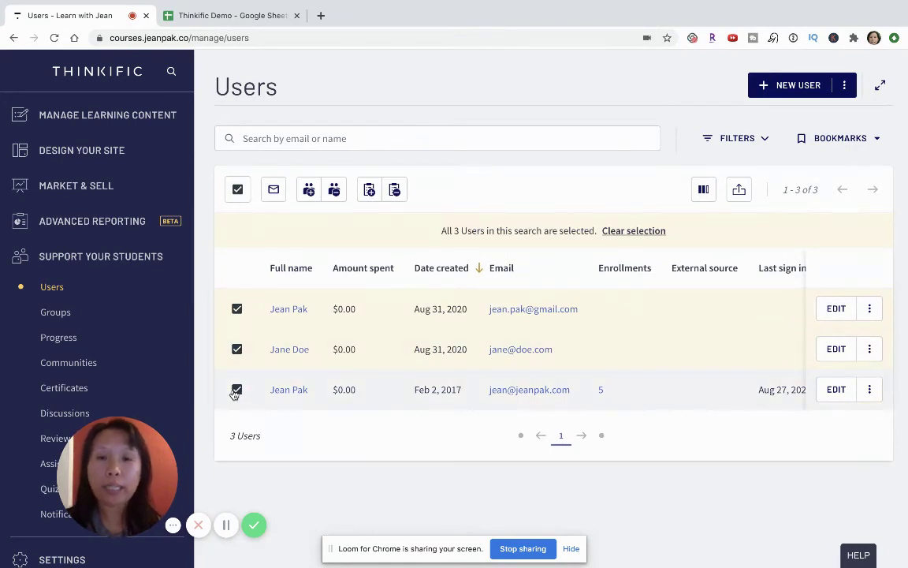
{"action": "left_click", "coordinate": [237, 391]}
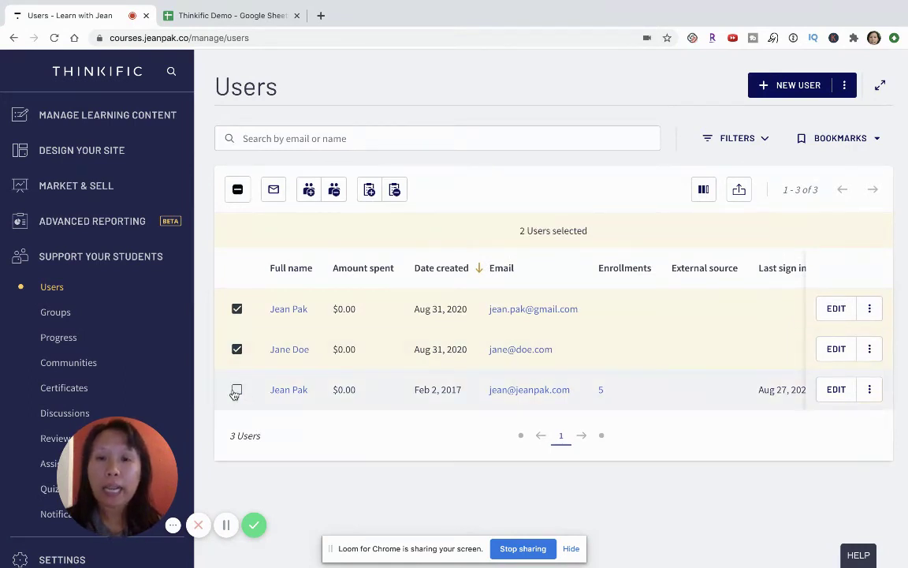
{"action": "left_click", "coordinate": [308, 190]}
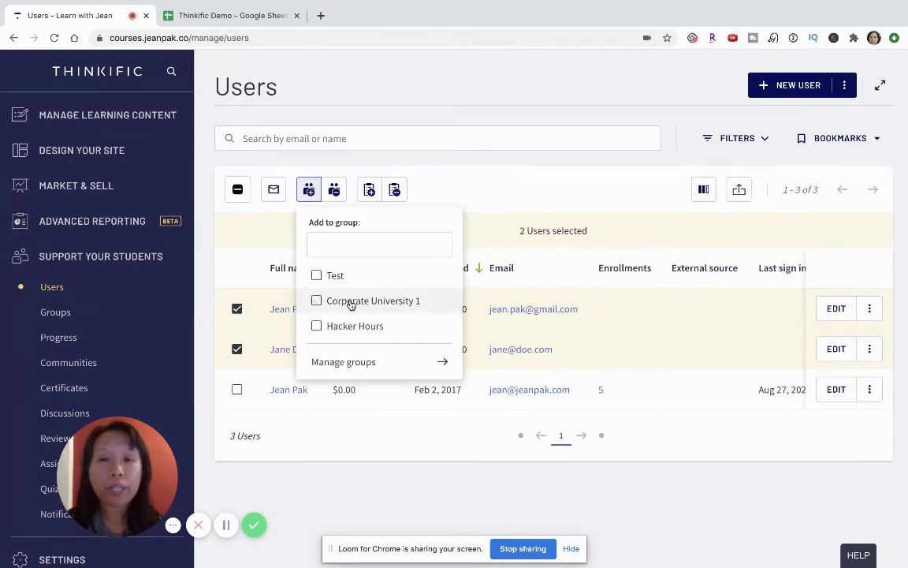
{"action": "left_click", "coordinate": [317, 301]}
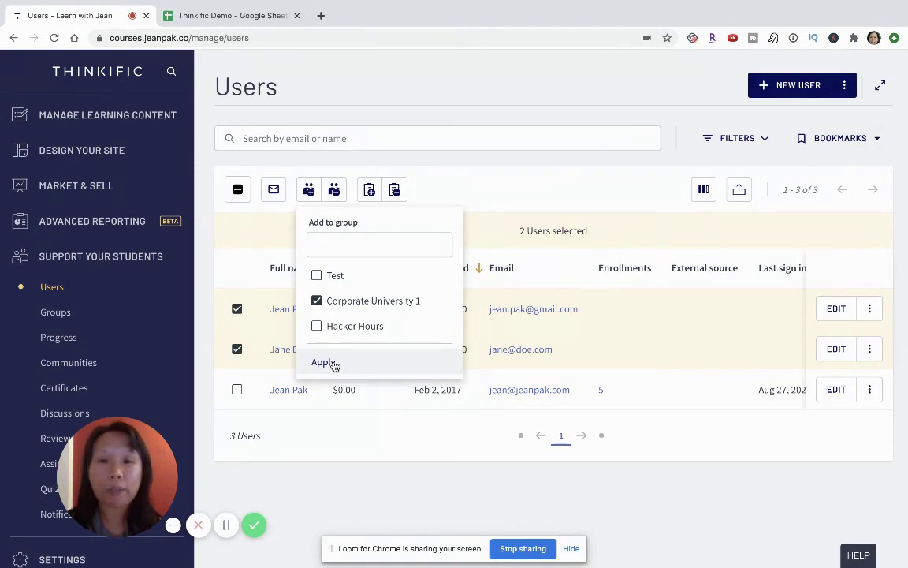
{"action": "left_click", "coordinate": [335, 365]}
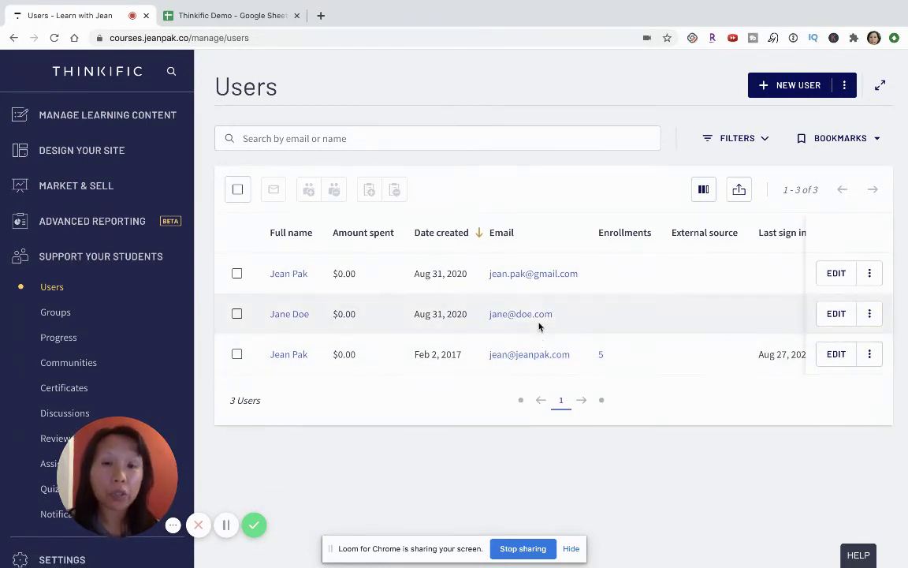
Enroll the imported user in All About Instructional Design with a Sep 30, 2020 expiry date
{"action": "left_click", "coordinate": [290, 275]}
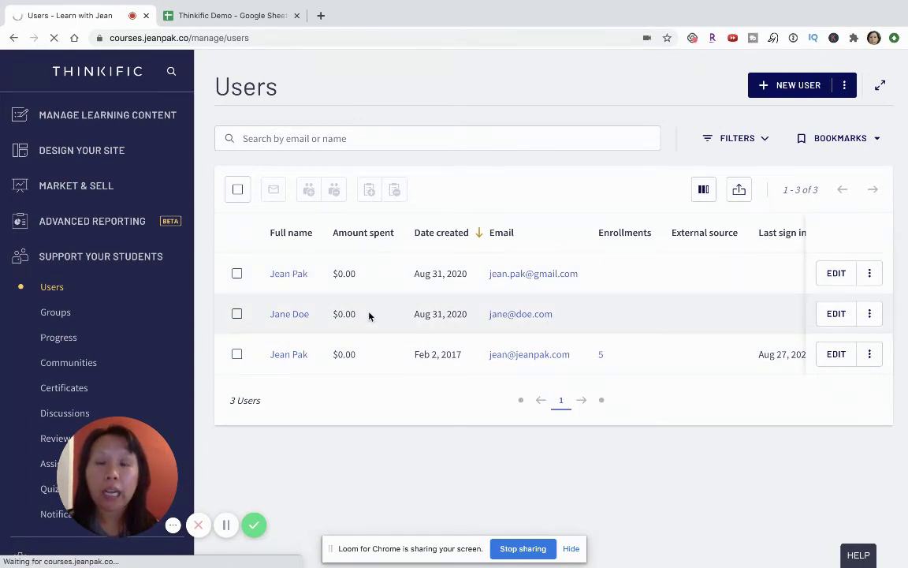
{"action": "left_click", "coordinate": [286, 278]}
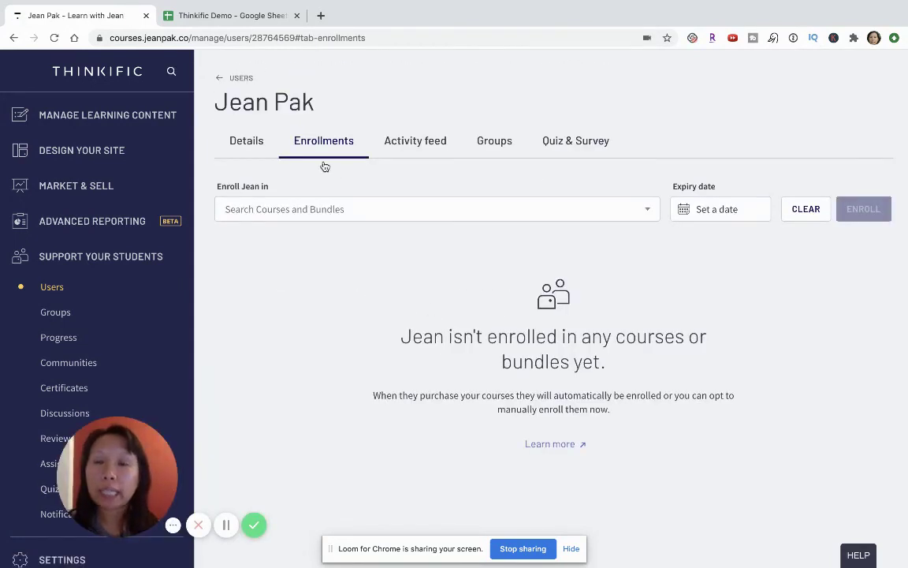
{"action": "left_click", "coordinate": [335, 209]}
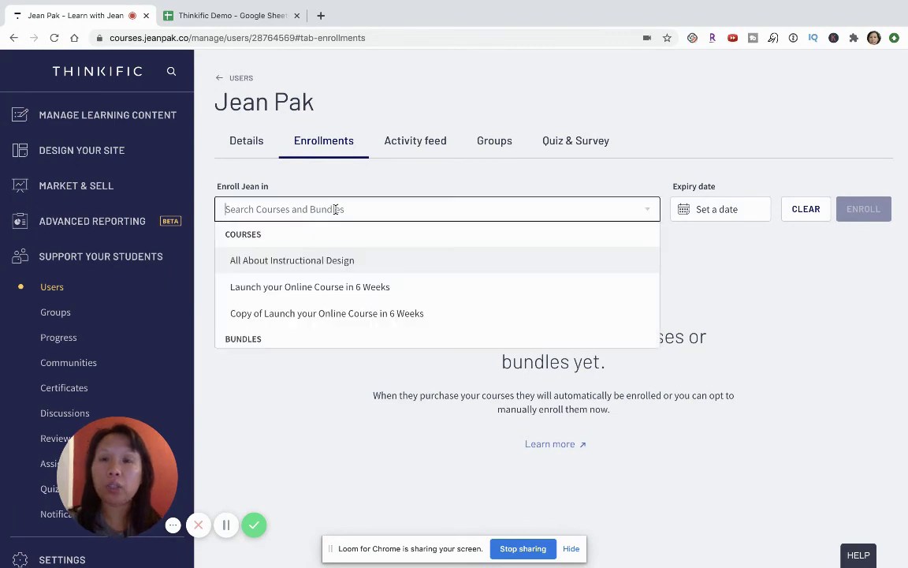
{"action": "left_click", "coordinate": [313, 266]}
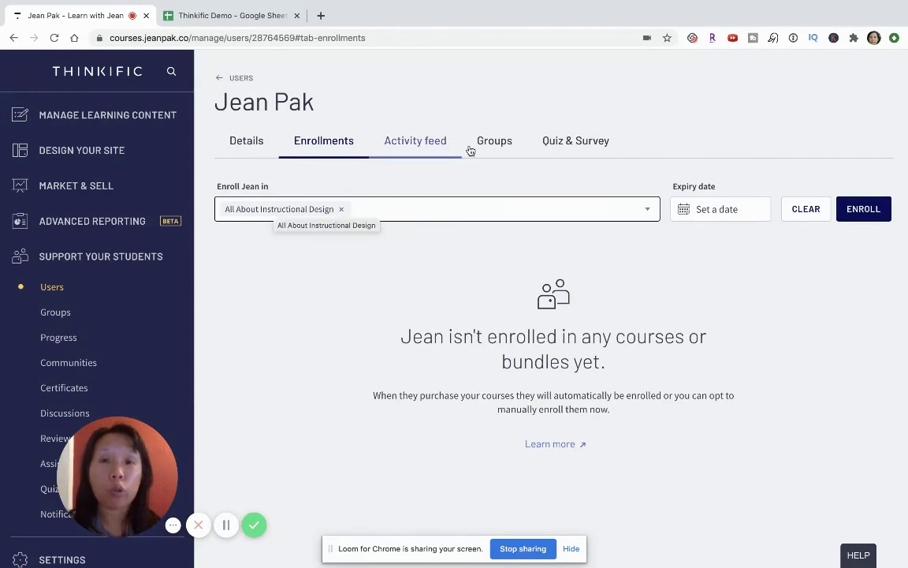
{"action": "left_click", "coordinate": [729, 206]}
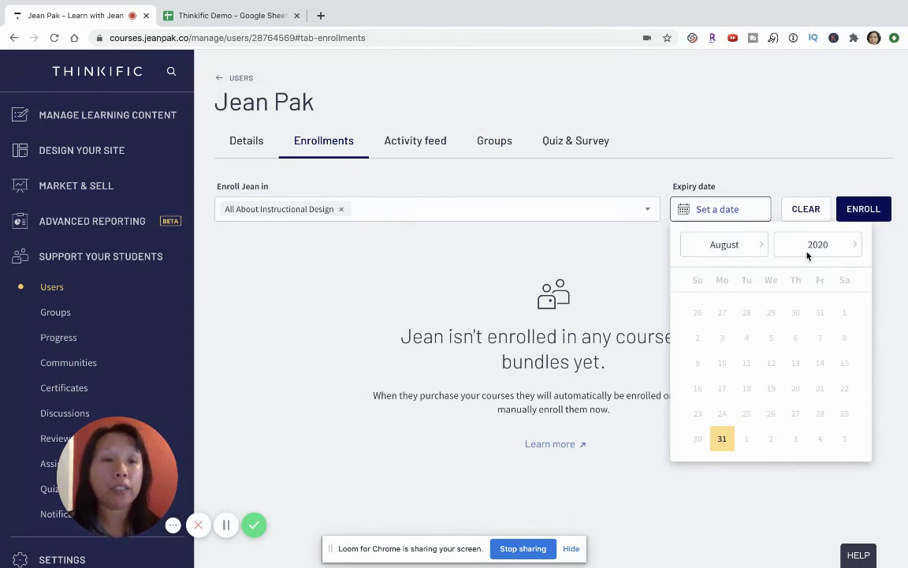
{"action": "left_click", "coordinate": [763, 246]}
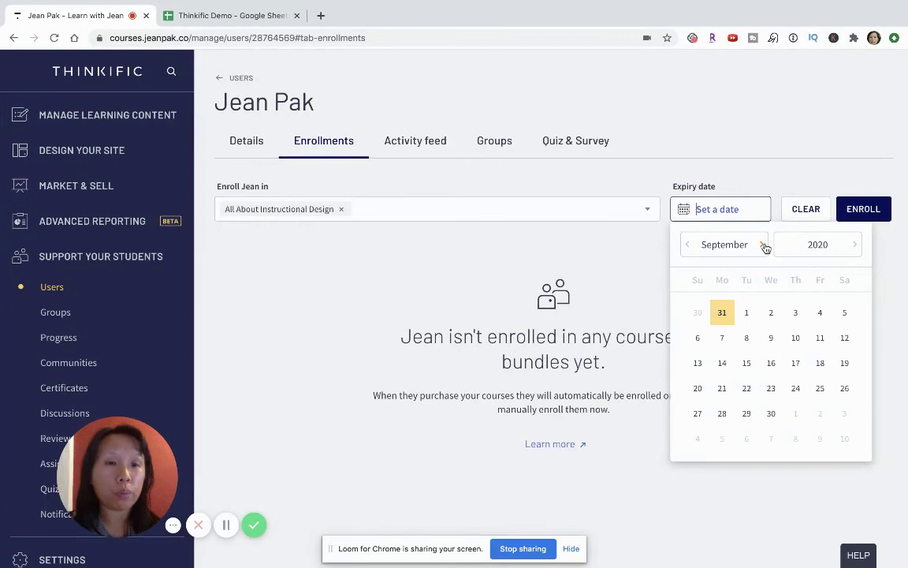
{"action": "left_click", "coordinate": [771, 413]}
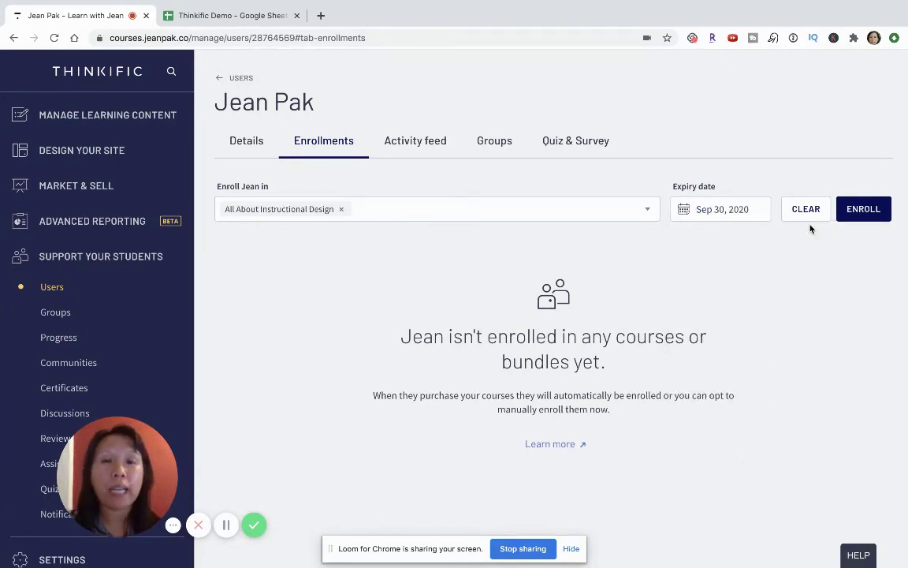
{"action": "left_click", "coordinate": [861, 212]}
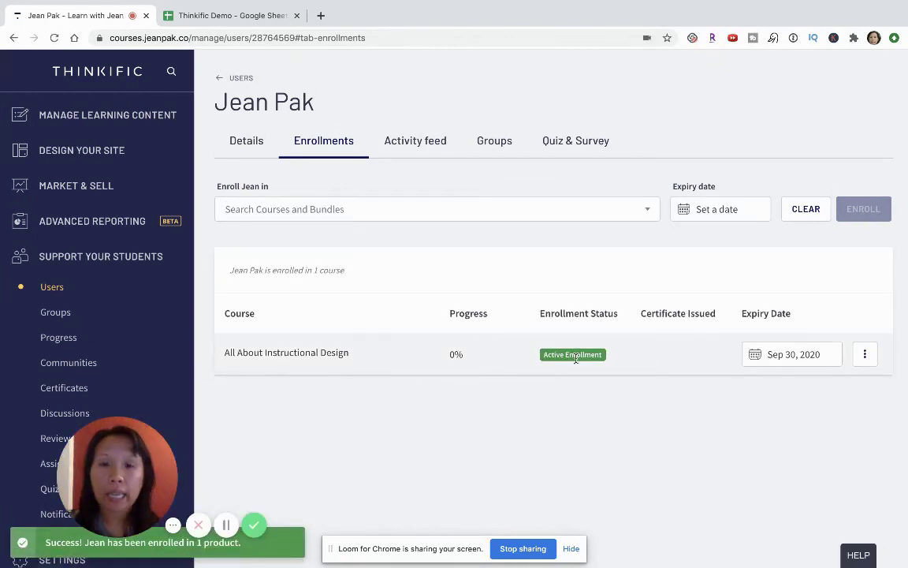
Confirm the user is in the Corporate University 1 group, then return to the Users list
{"action": "left_click", "coordinate": [503, 142]}
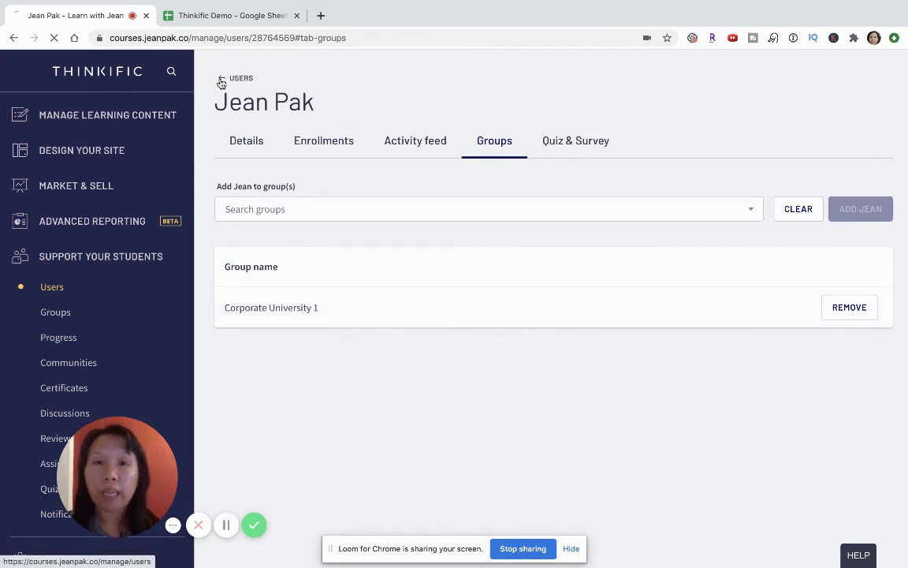
{"action": "left_click", "coordinate": [222, 82]}
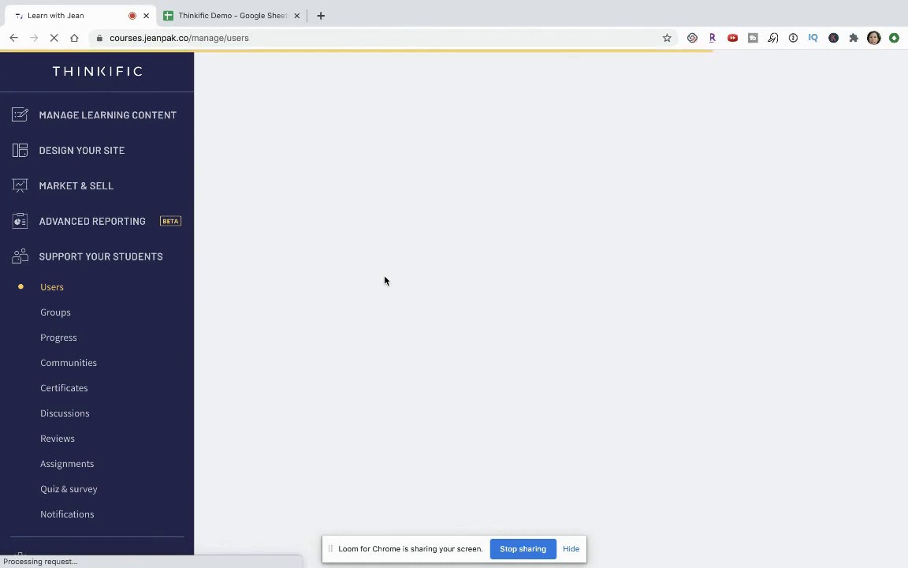